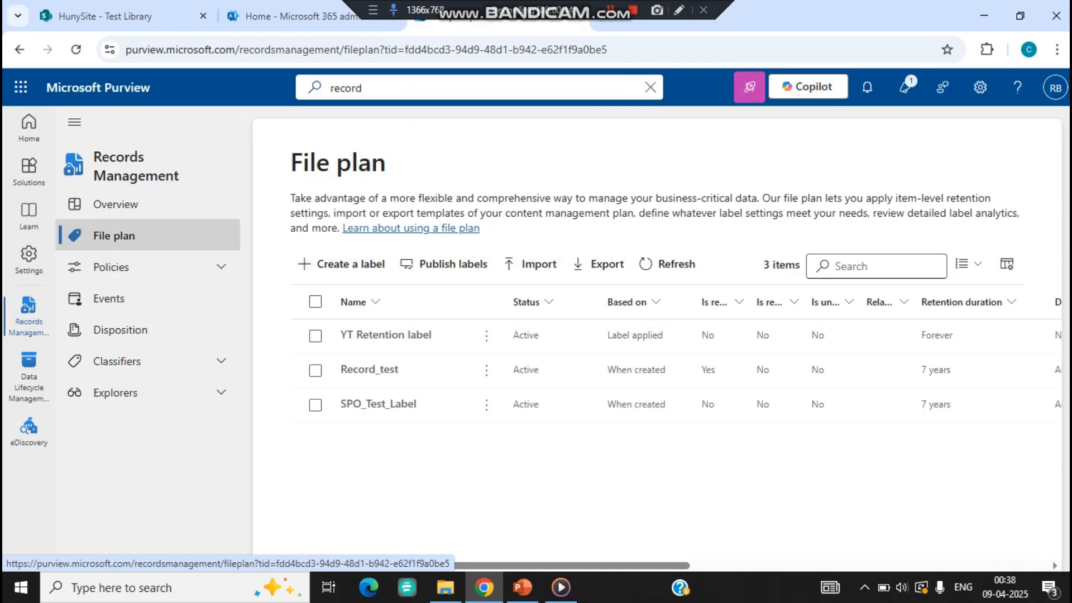
# Examine the existing label policies and compare them with the retention labels in the file plan
pyautogui.click(111, 267)
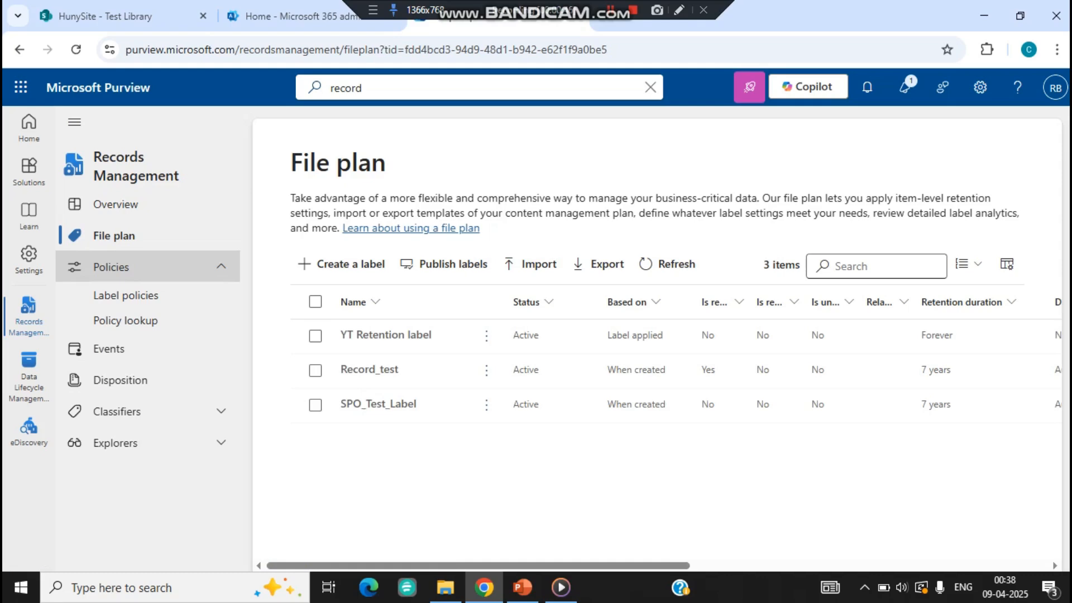
pyautogui.click(126, 295)
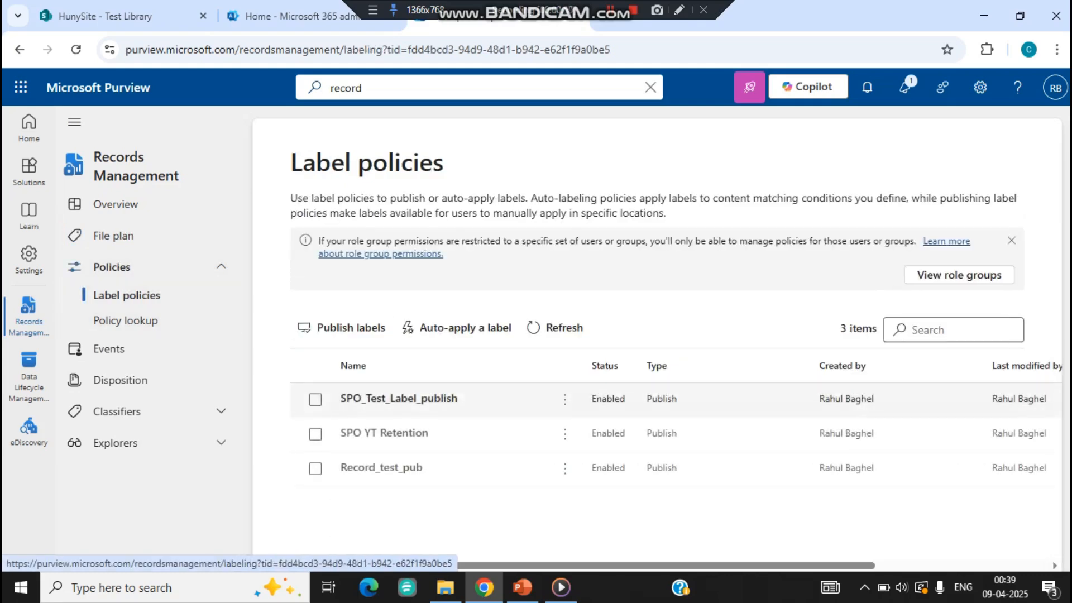
pyautogui.click(113, 235)
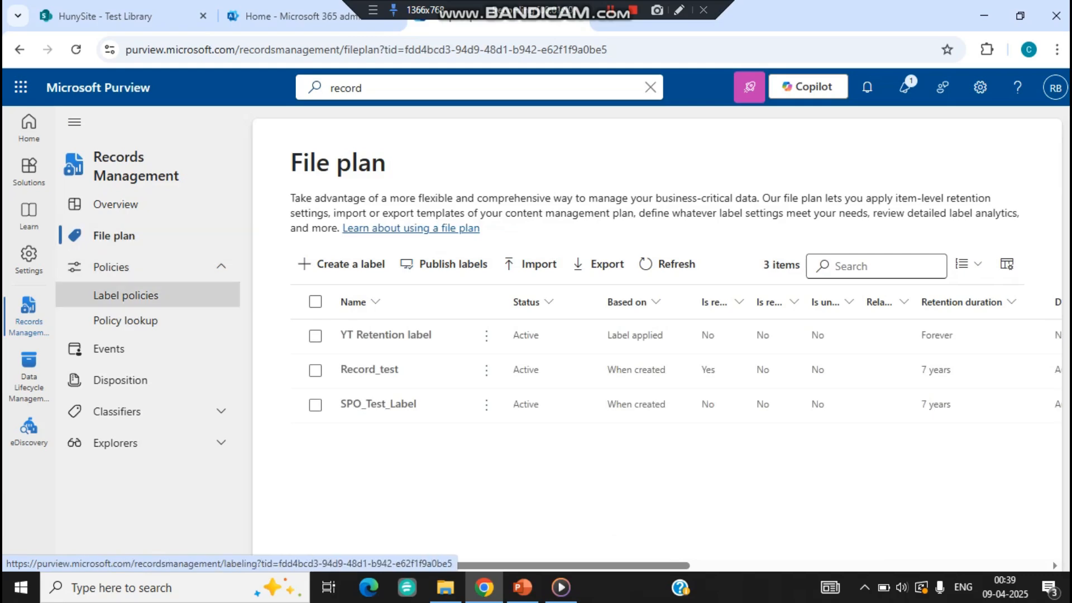
pyautogui.click(125, 294)
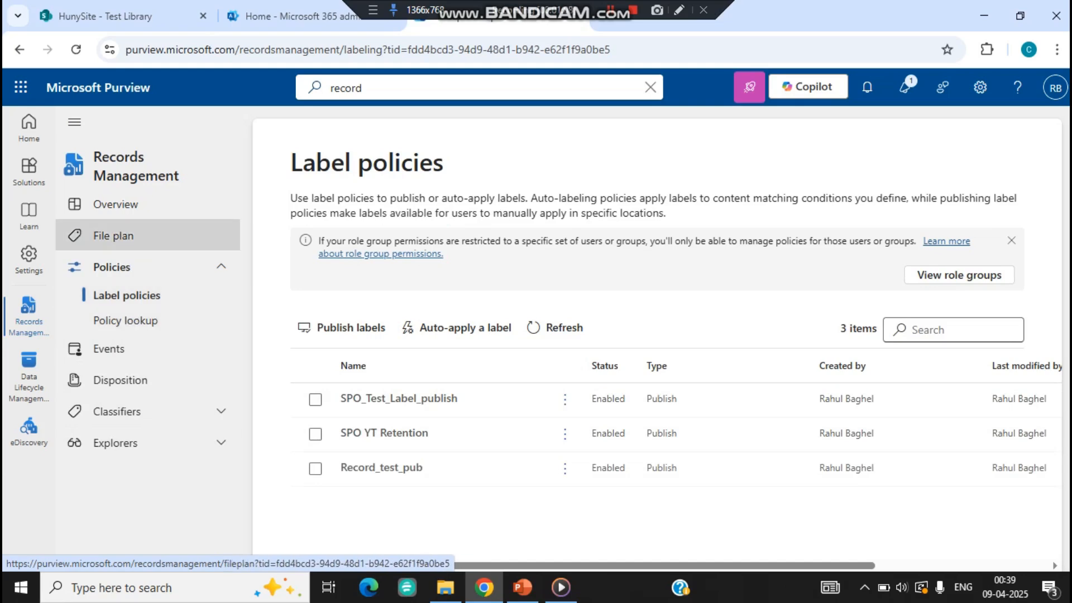
pyautogui.click(113, 235)
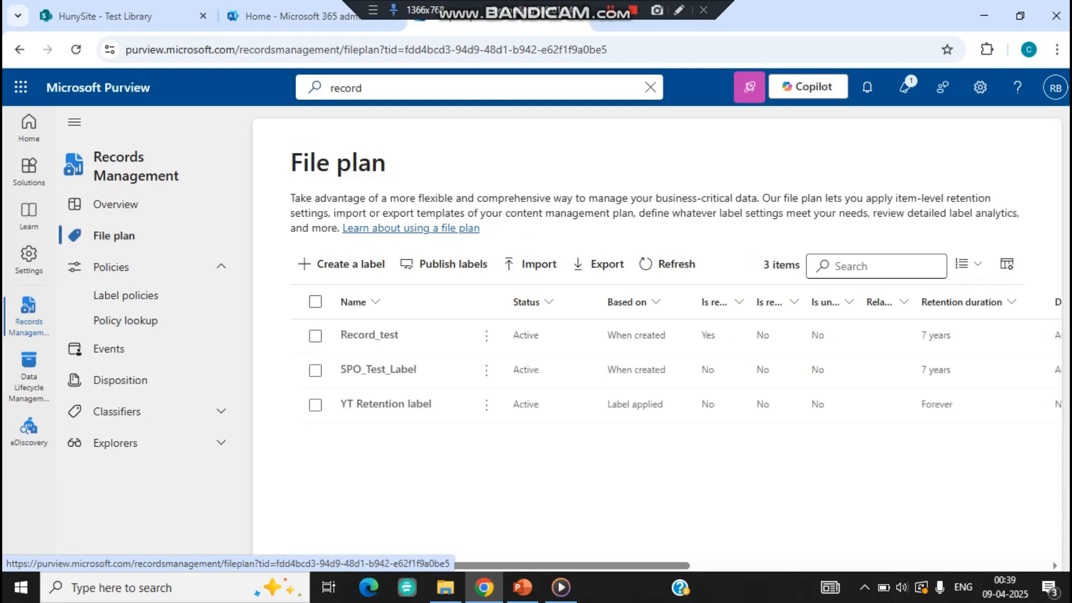
# Start a new retention label named Record_label_demo_test and leave its file plan descriptors empty
pyautogui.click(341, 263)
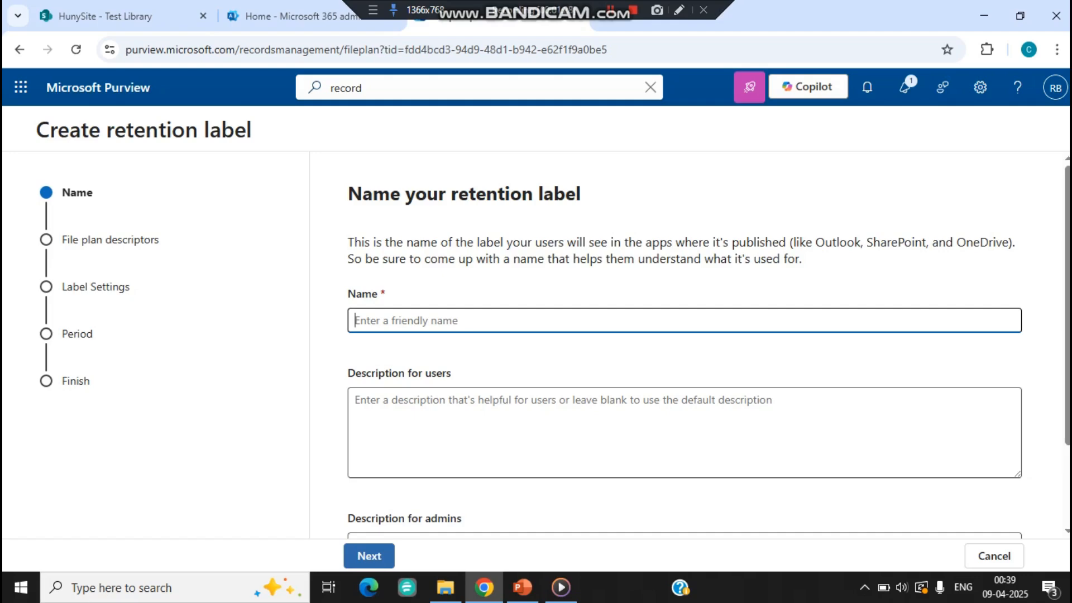
pyautogui.write('Re')
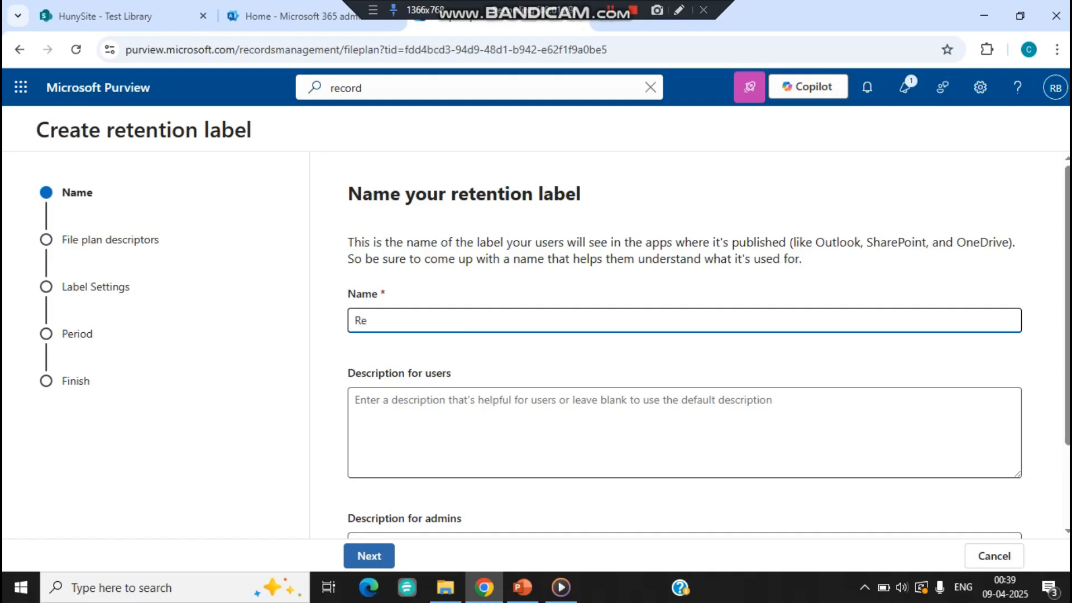
pyautogui.write('cord_label_demo_test')
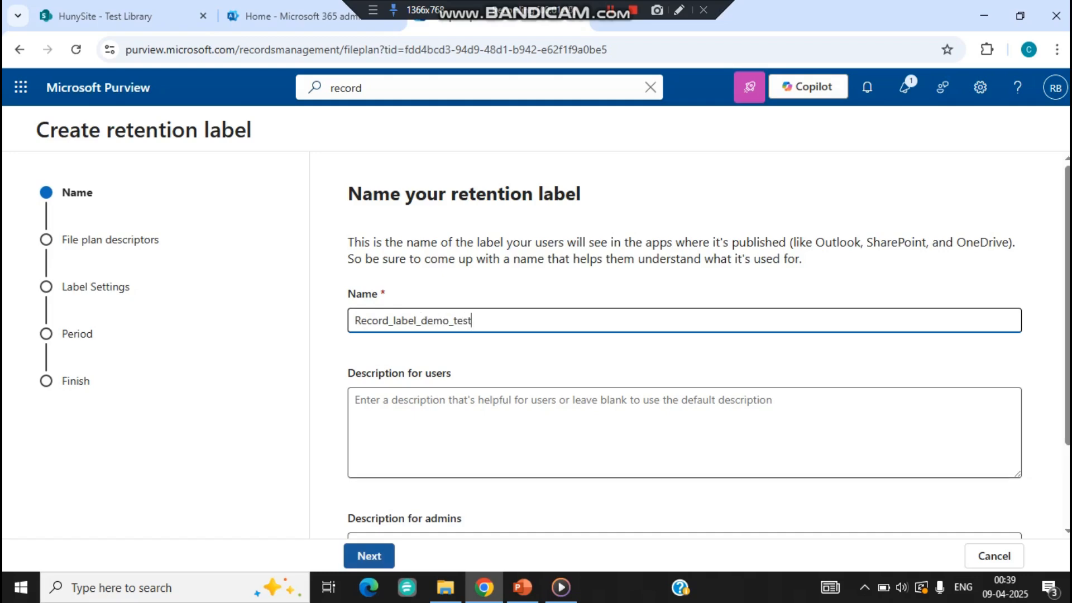
pyautogui.click(369, 555)
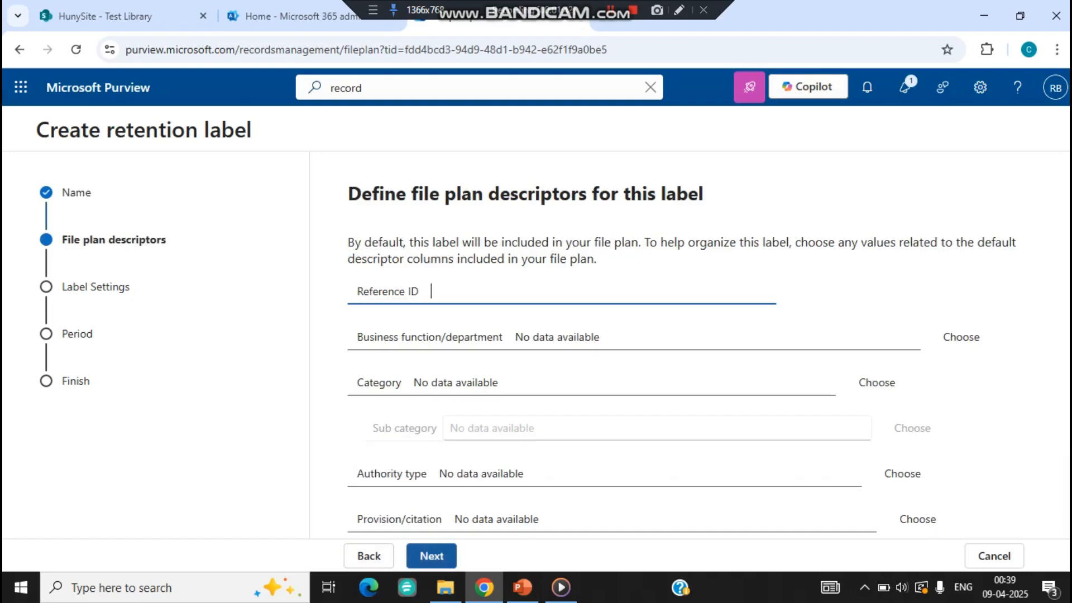
pyautogui.click(431, 556)
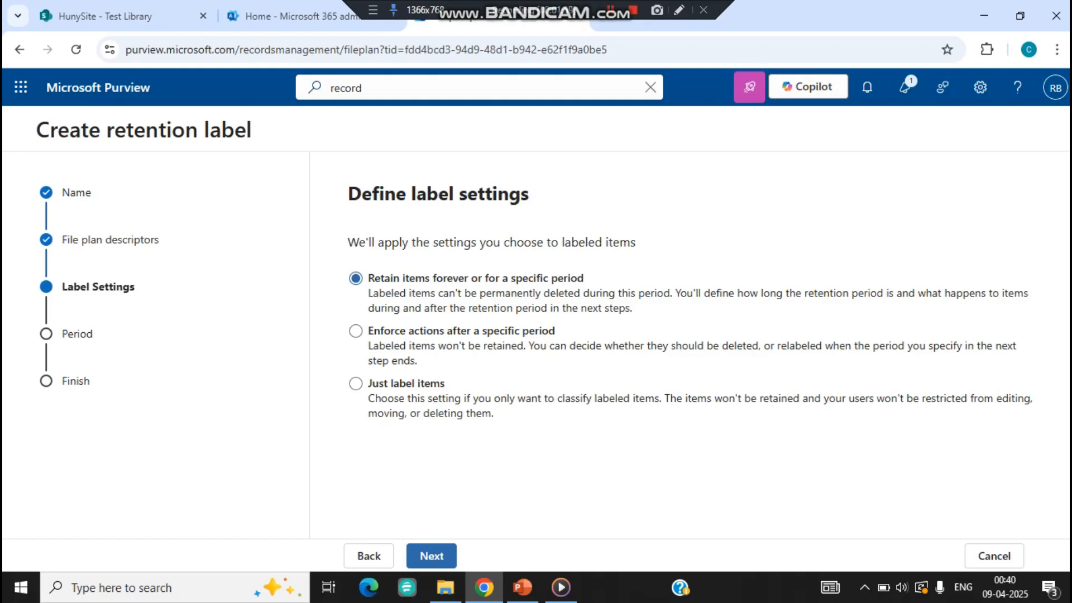
# Try the Just label items setting for the new label, then return to the label settings
pyautogui.click(356, 331)
pyautogui.click(355, 383)
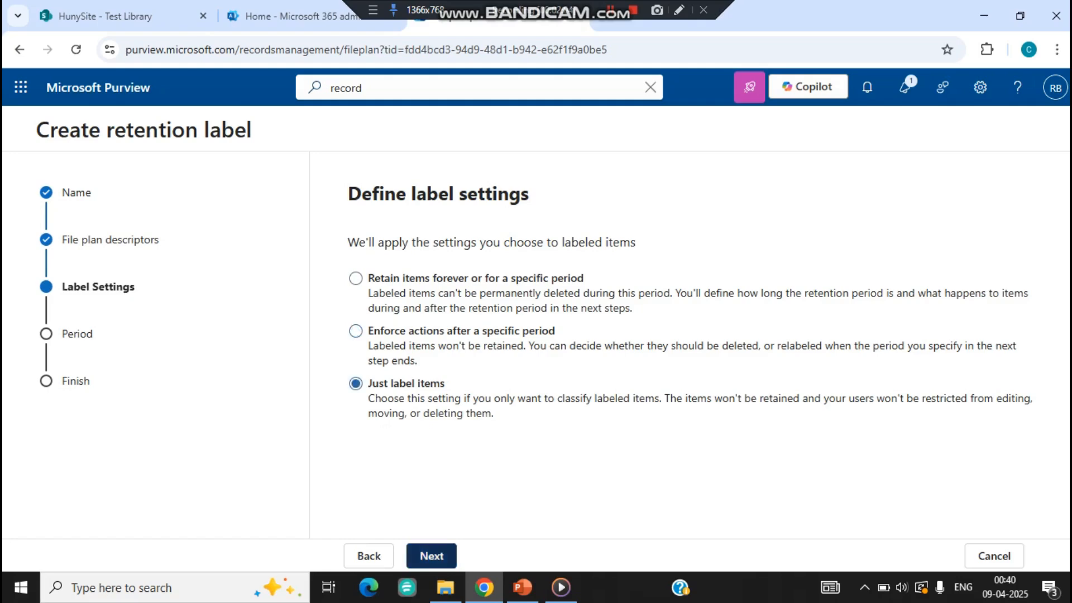
pyautogui.click(431, 555)
pyautogui.click(368, 555)
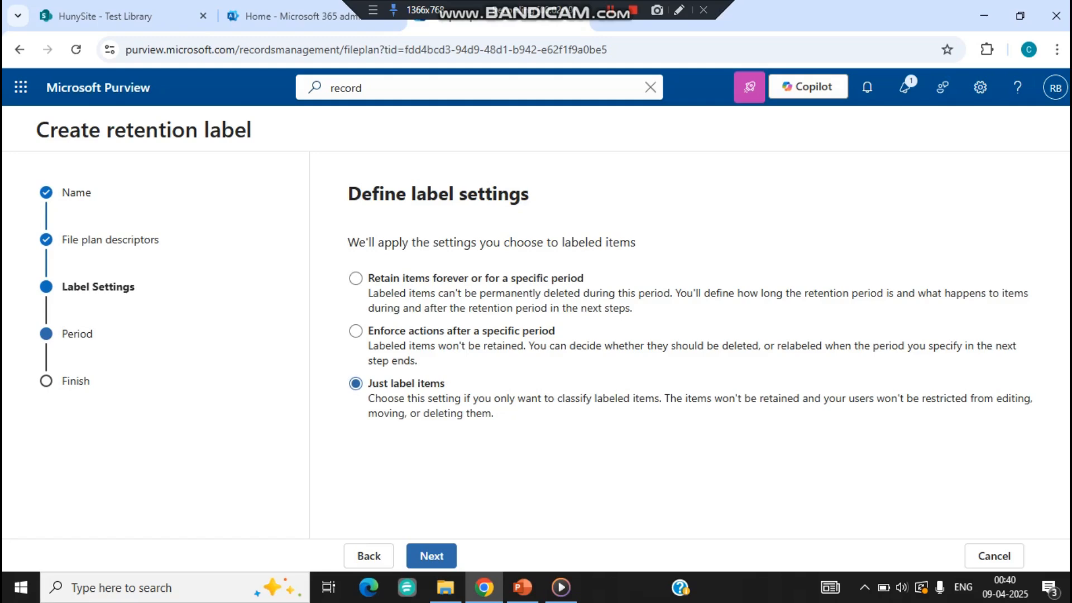
# Try the Enforce actions after a specific period setting, checking its period start and end-of-period options, and return to the label settings
pyautogui.click(355, 331)
pyautogui.click(432, 556)
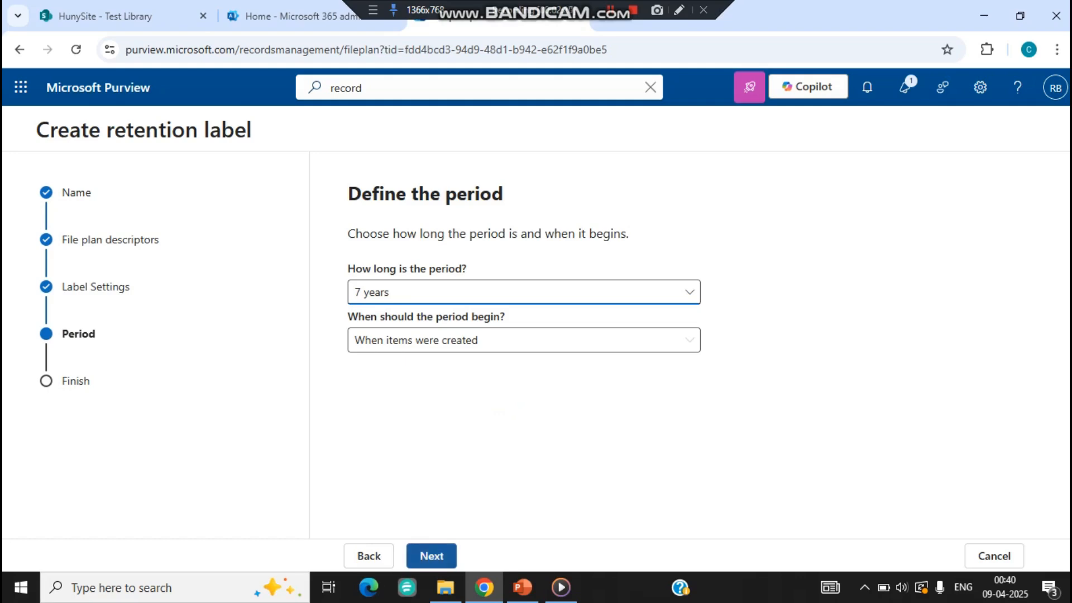
pyautogui.press('Tab')
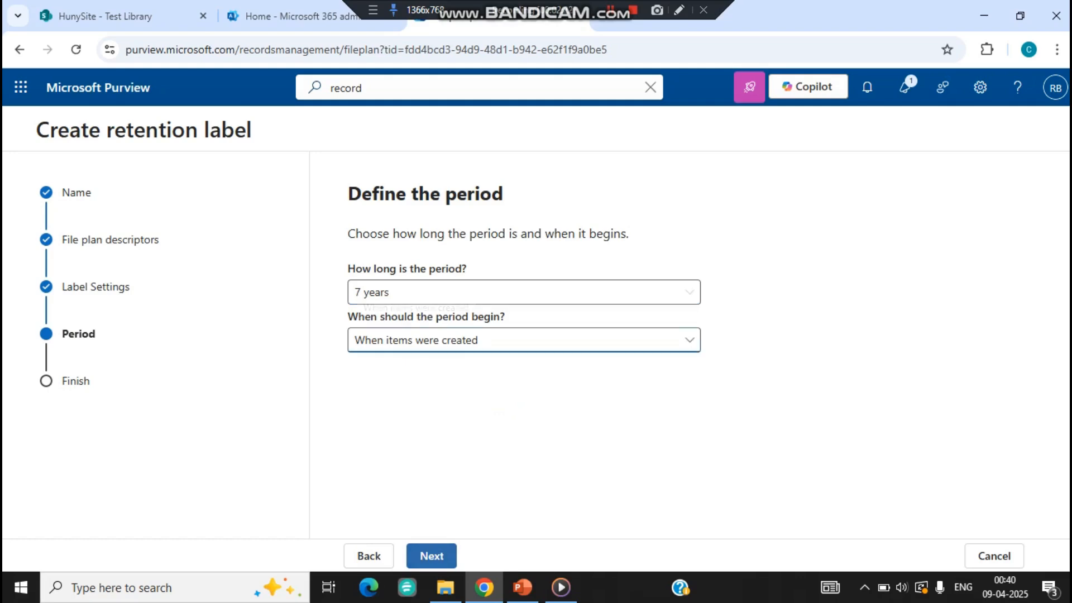
pyautogui.press('Return')
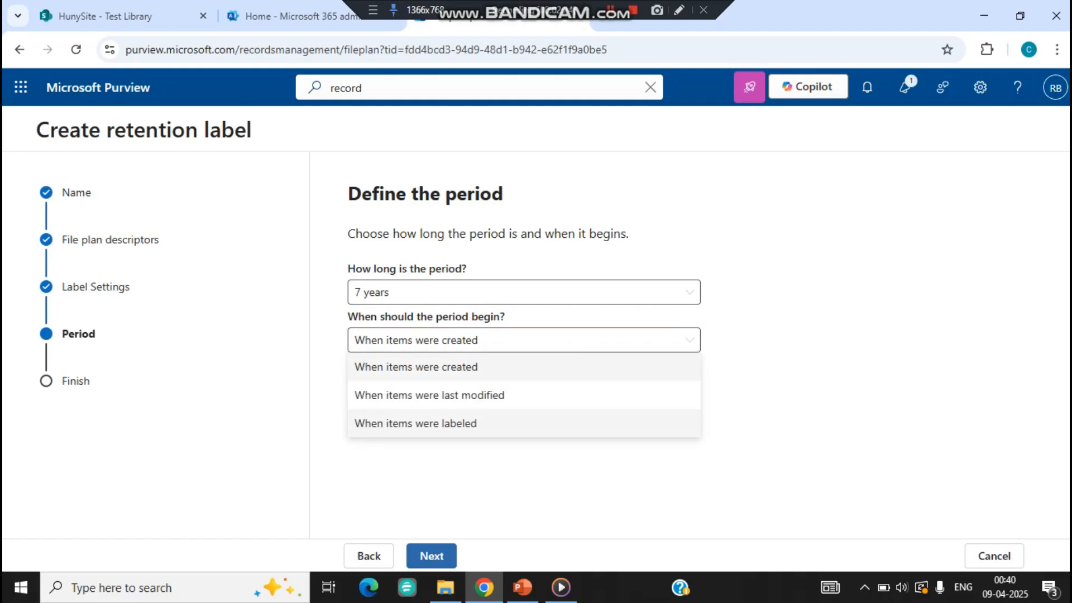
pyautogui.press('Escape')
pyautogui.click(431, 555)
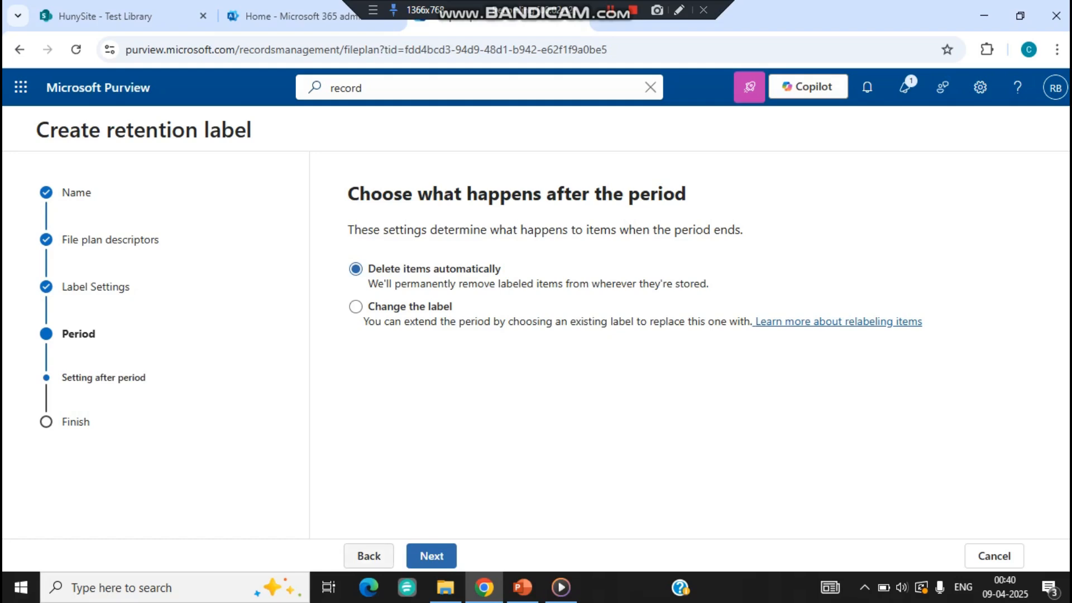
pyautogui.click(368, 555)
pyautogui.click(368, 556)
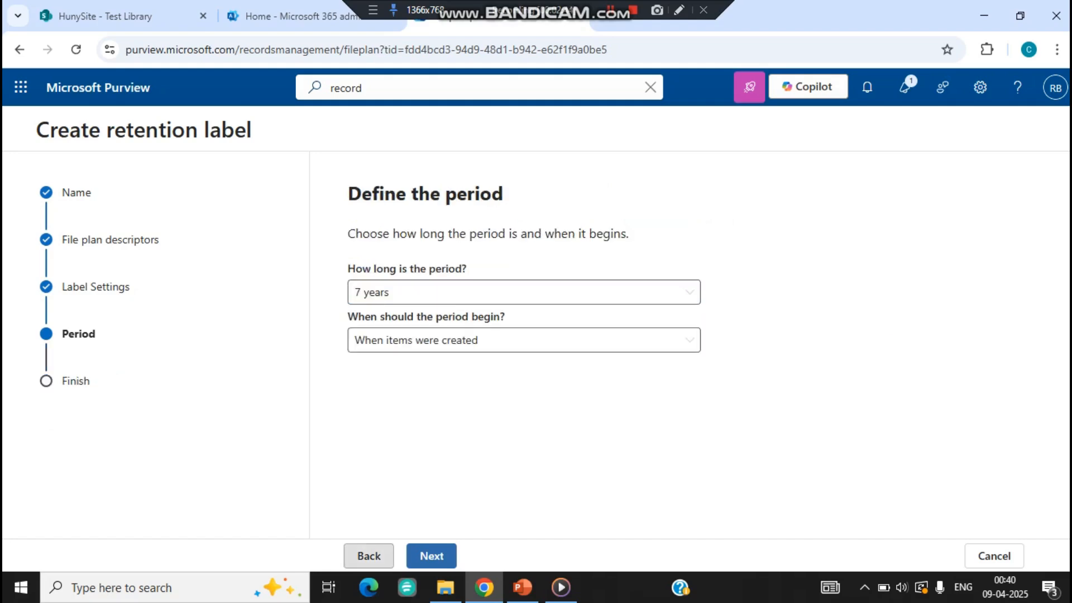
# Set the label to retain items for a specific period, accepting 7 years from when items were created
pyautogui.click(355, 278)
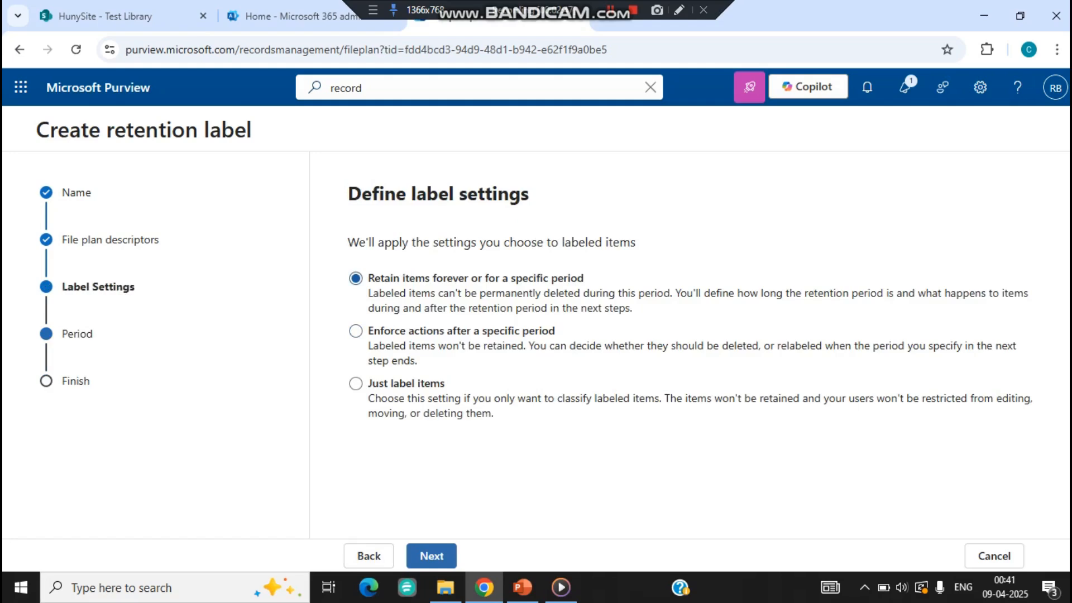
pyautogui.click(431, 555)
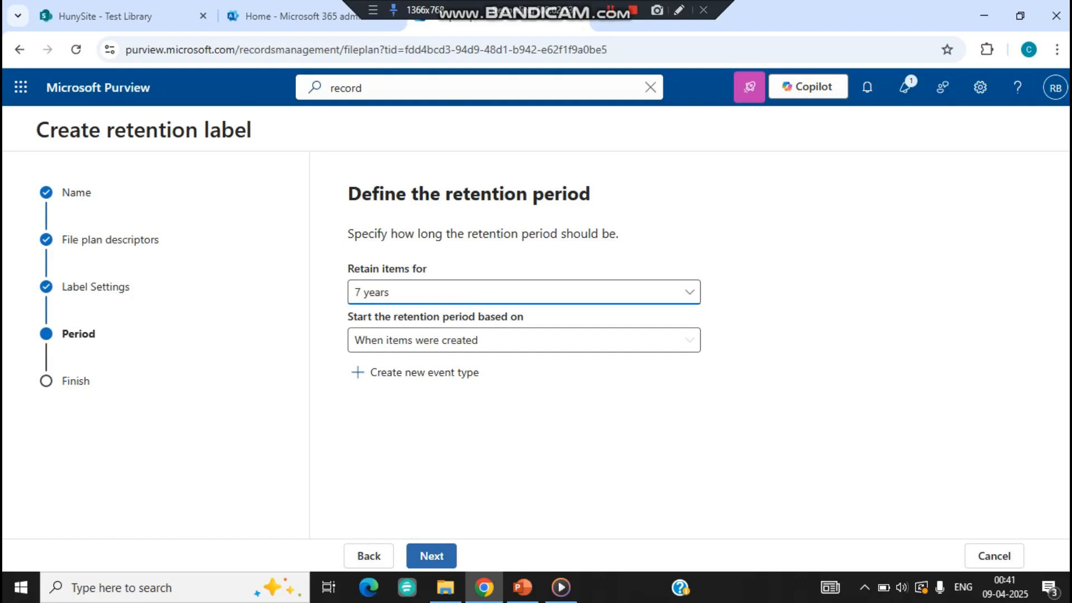
pyautogui.click(431, 556)
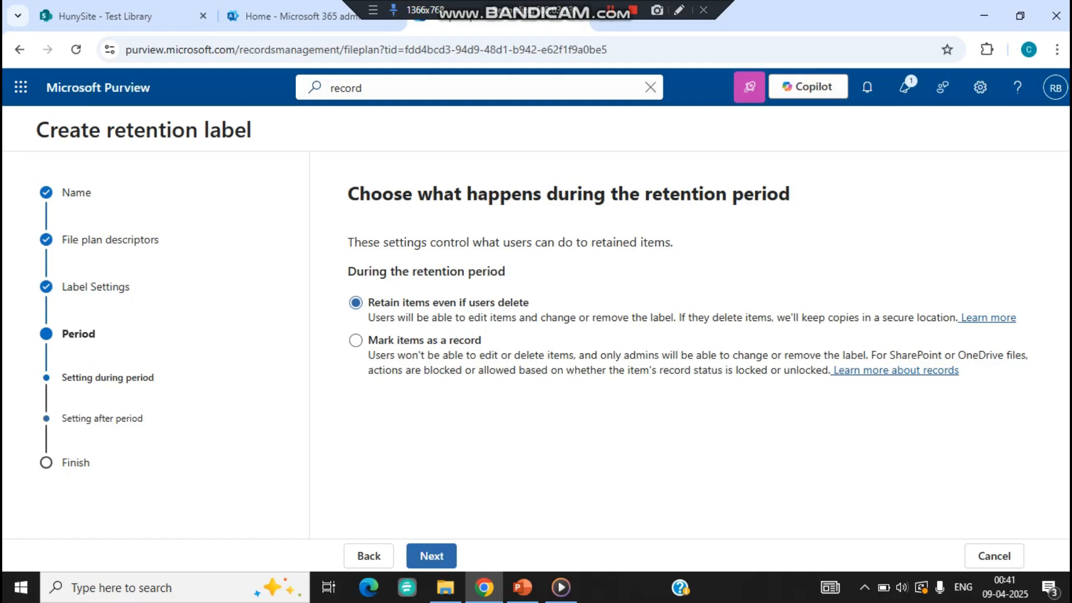
# Mark items as a record during the retention period, leaving Unlock this record by default off
pyautogui.click(355, 340)
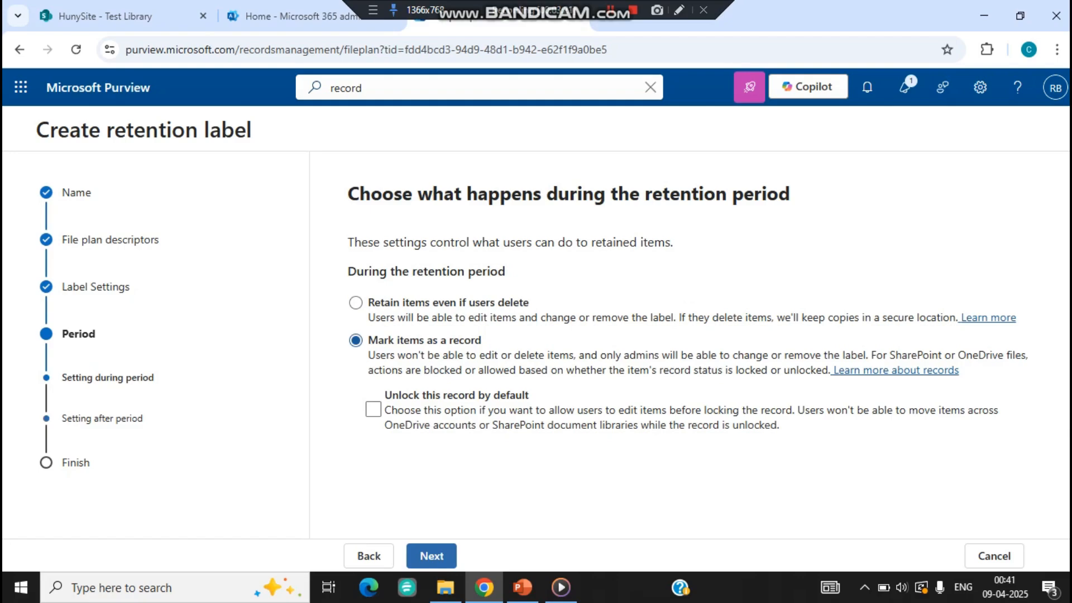
pyautogui.click(373, 409)
pyautogui.click(374, 409)
pyautogui.click(432, 555)
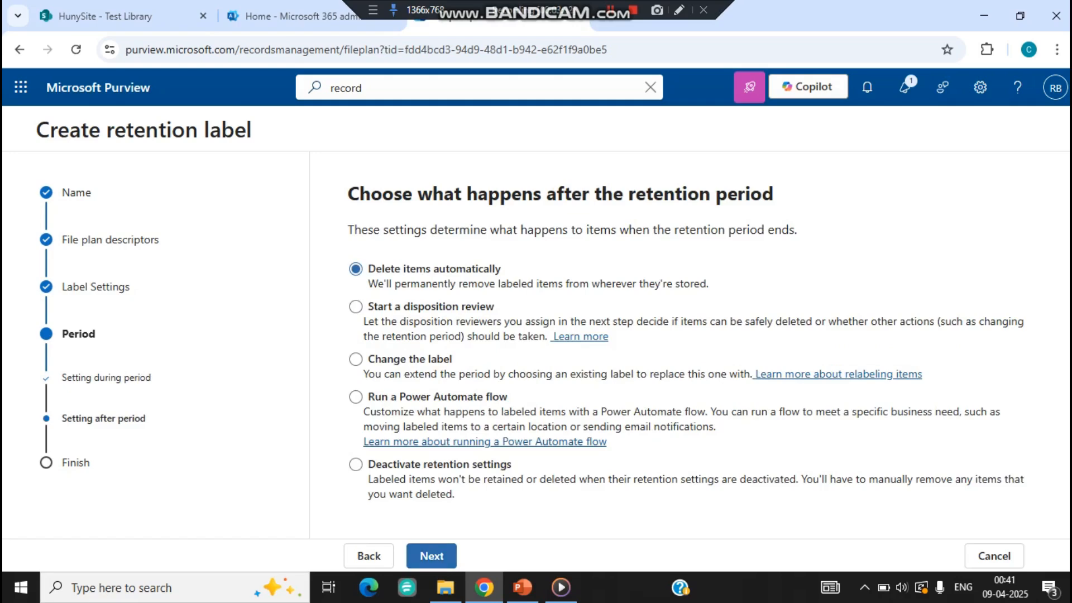
# Accept automatic deletion of items after the retention period and create the label
pyautogui.click(368, 556)
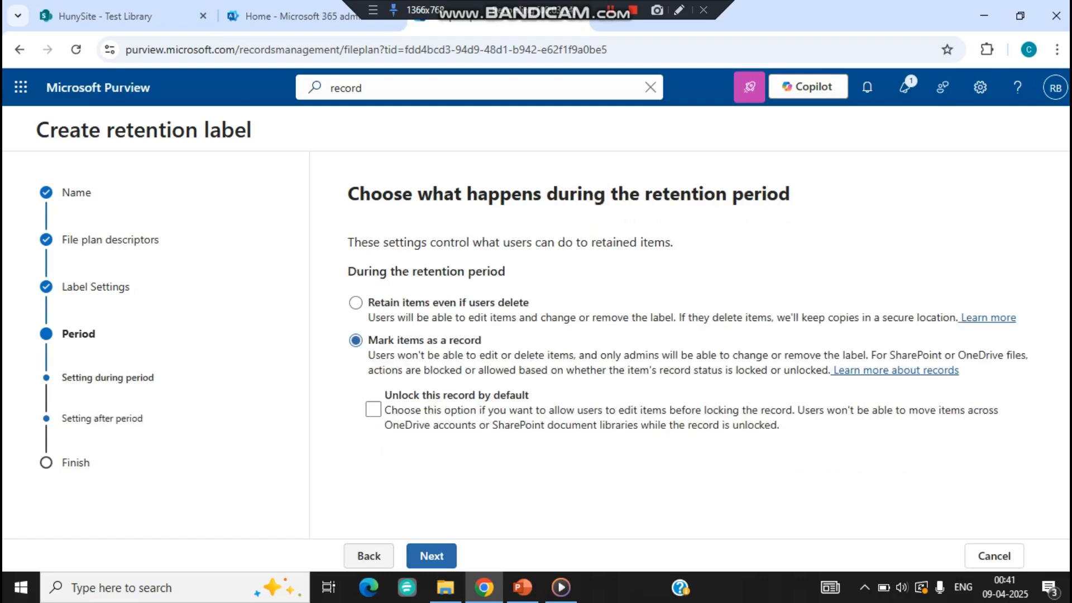
pyautogui.click(432, 556)
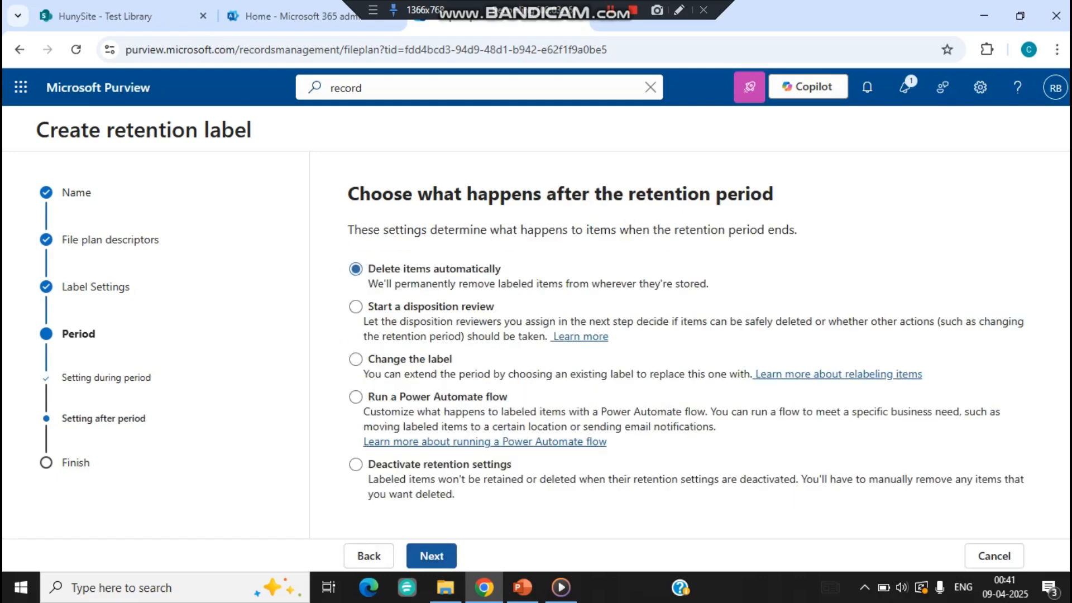
pyautogui.click(432, 556)
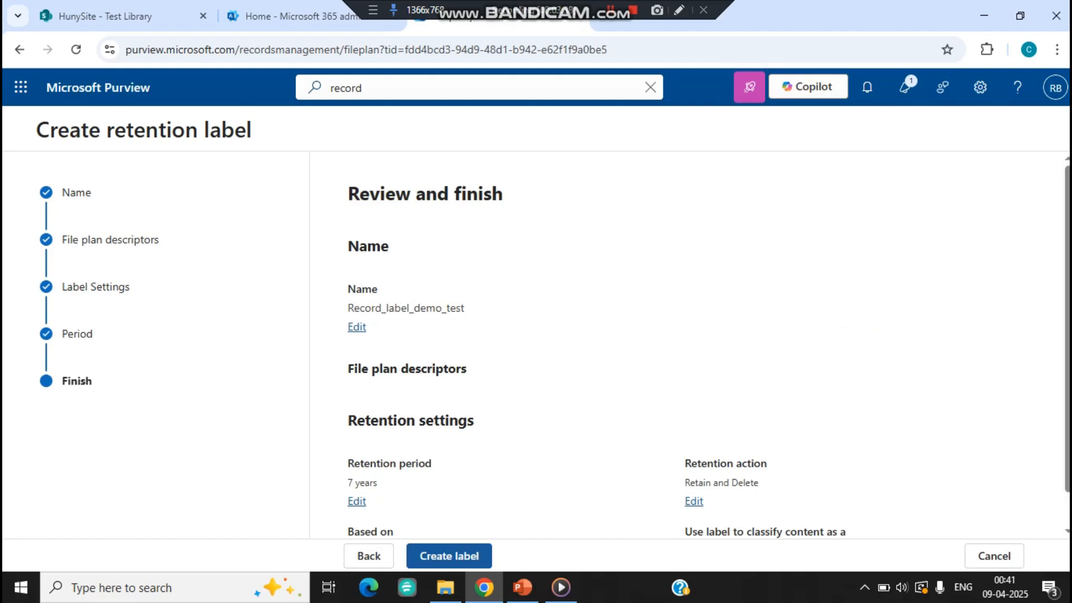
pyautogui.click(432, 555)
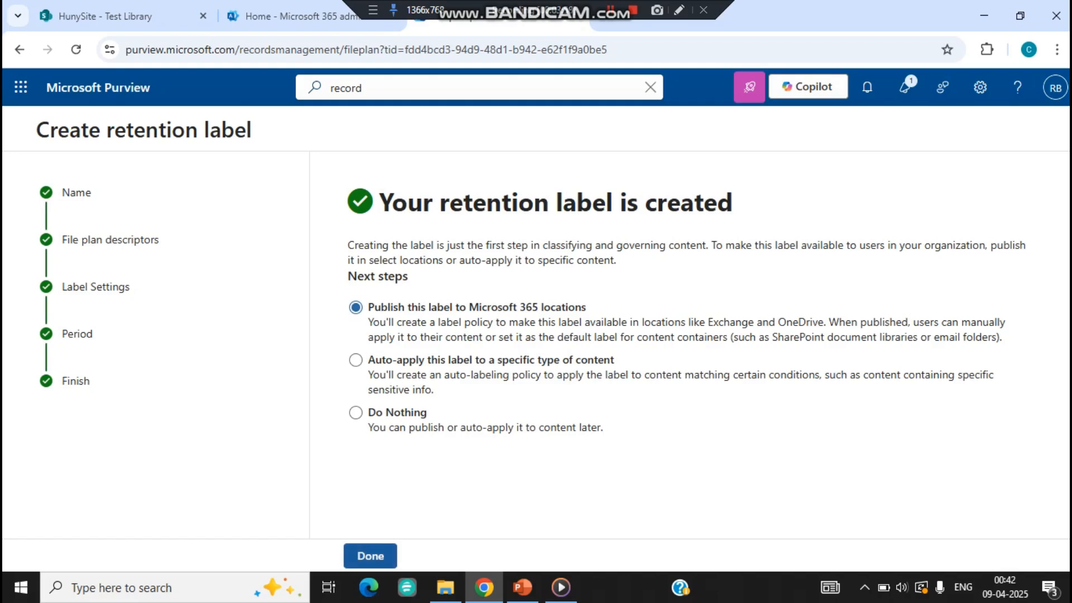
pyautogui.click(370, 555)
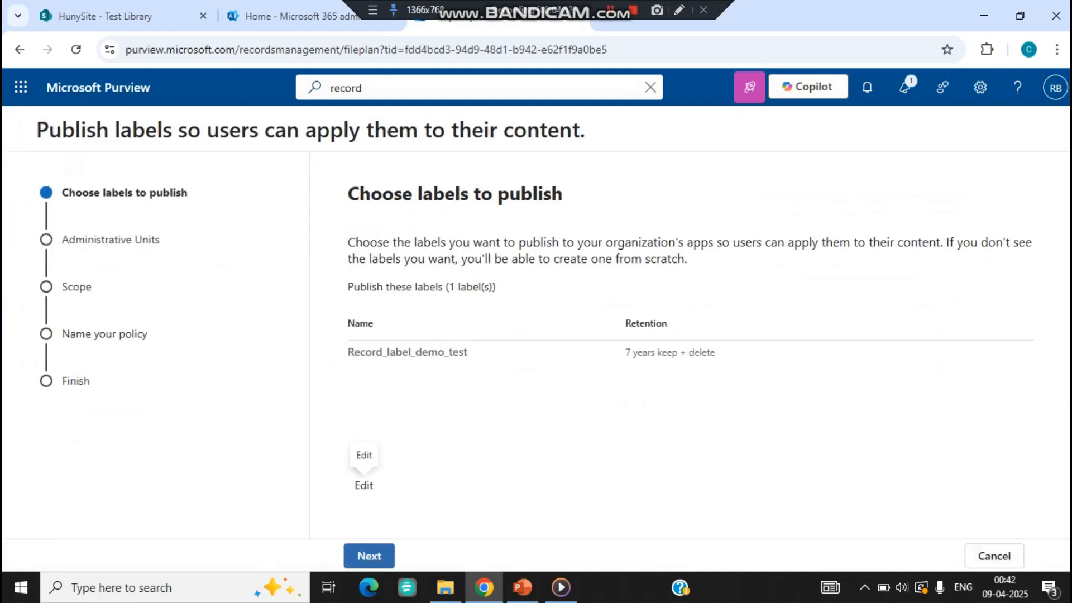
pyautogui.click(993, 555)
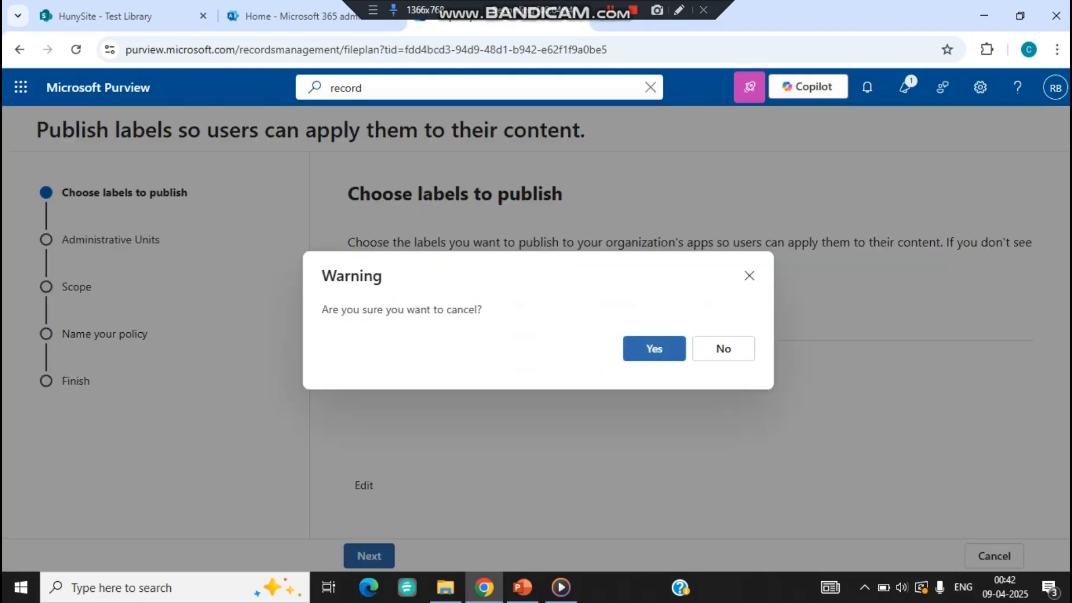
pyautogui.click(653, 348)
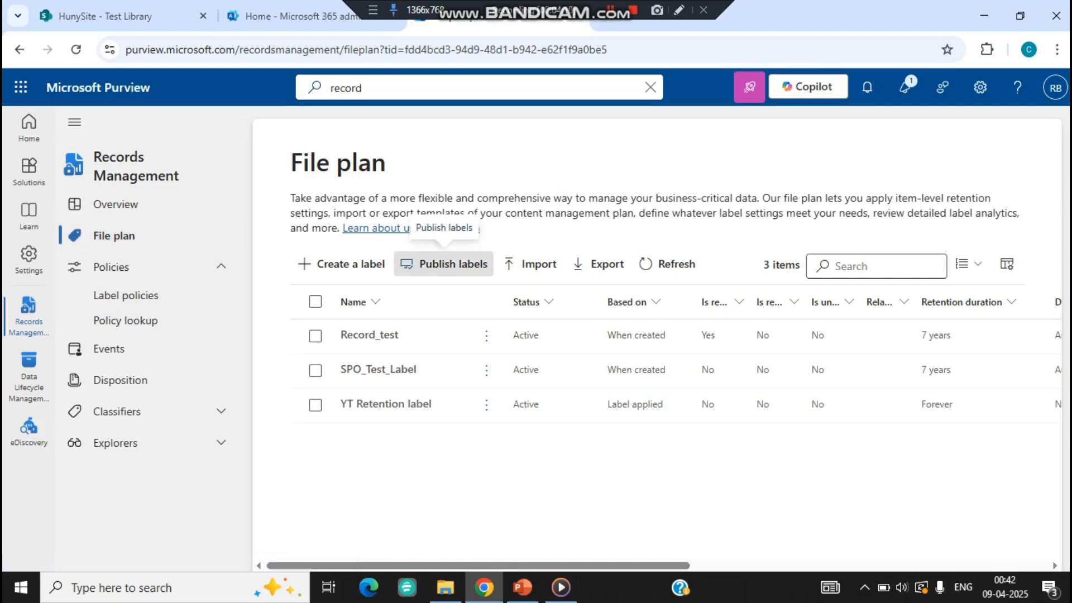
# Start publishing labels from the file plan, add Record_label_demo_test and keep the full directory as the policy's admin unit scope
pyautogui.click(444, 264)
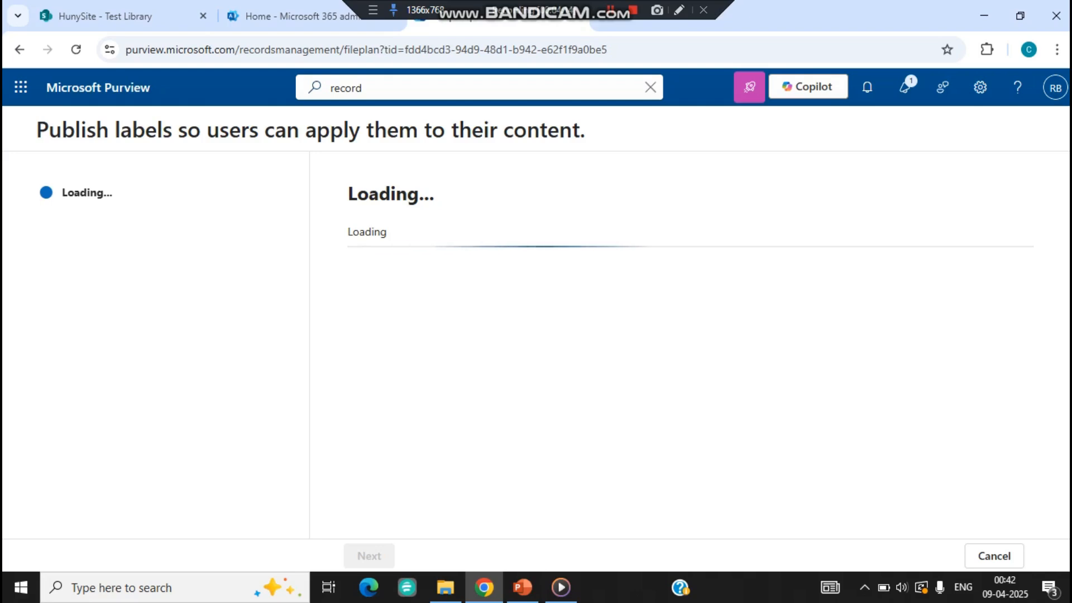
pyautogui.click(425, 294)
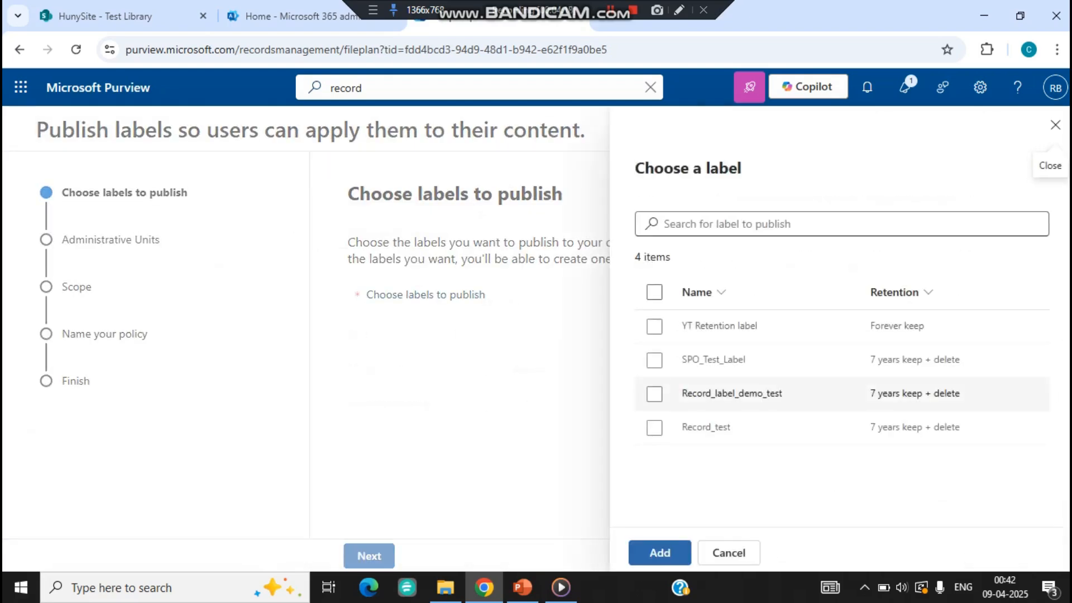
pyautogui.click(654, 393)
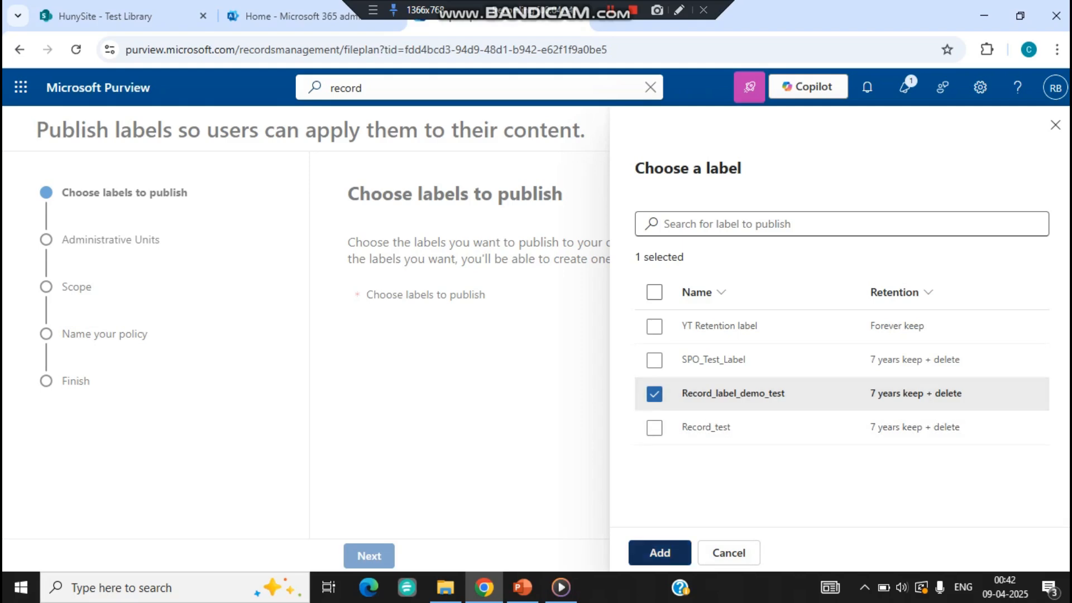
pyautogui.click(659, 553)
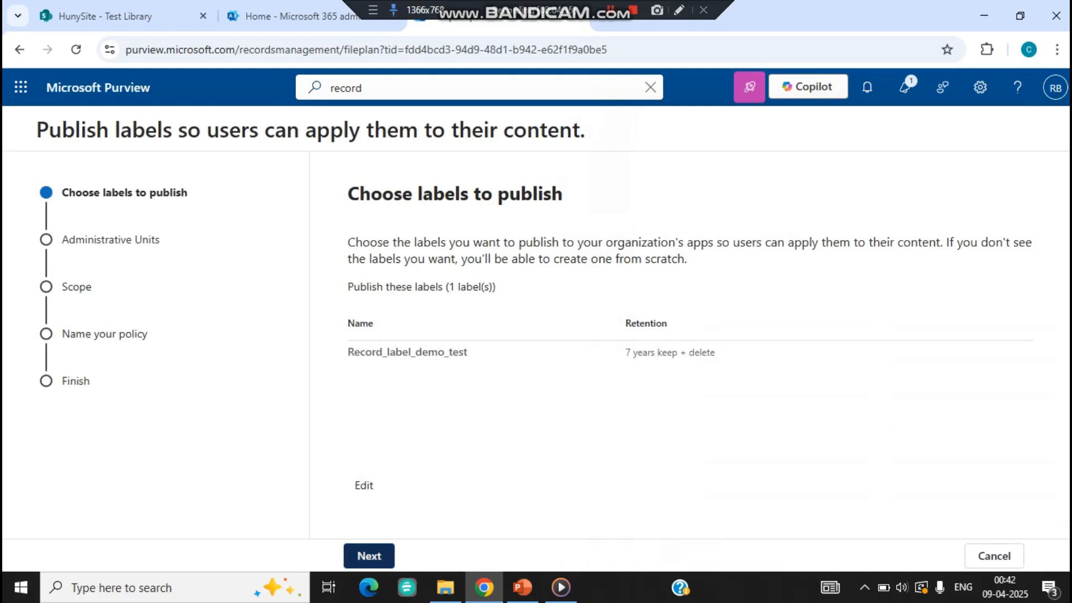
pyautogui.click(369, 555)
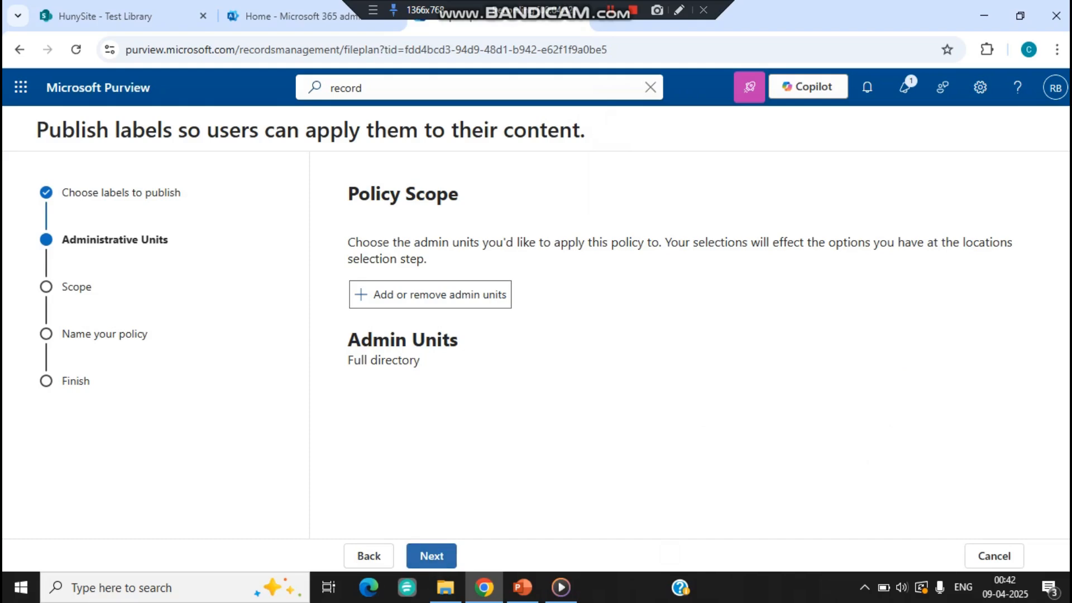
pyautogui.click(431, 556)
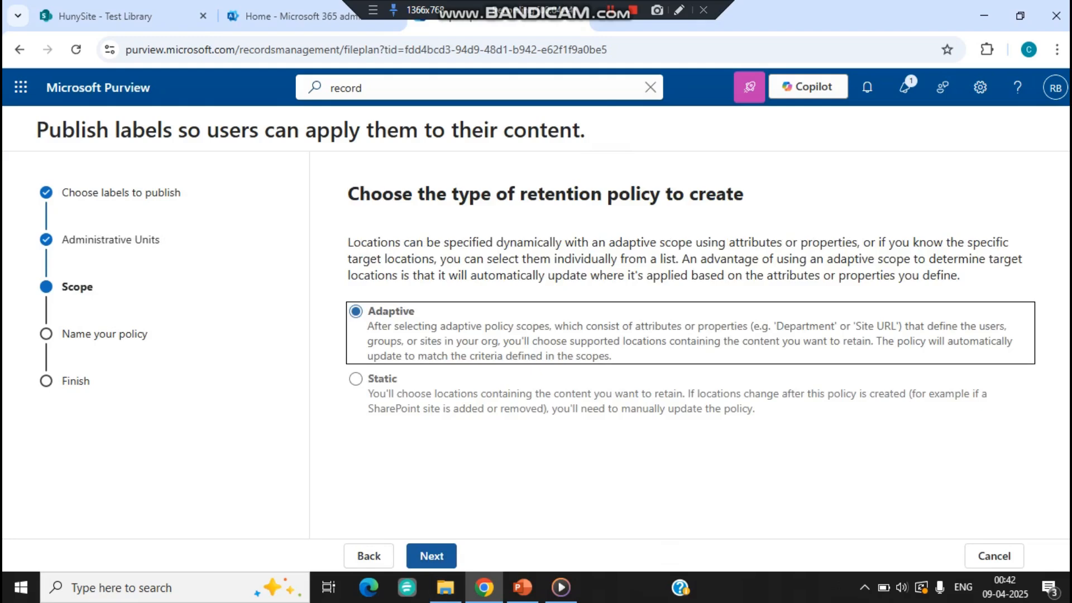
# Make the label policy static and limit its locations to SharePoint classic and communication sites
pyautogui.click(355, 378)
pyautogui.click(431, 555)
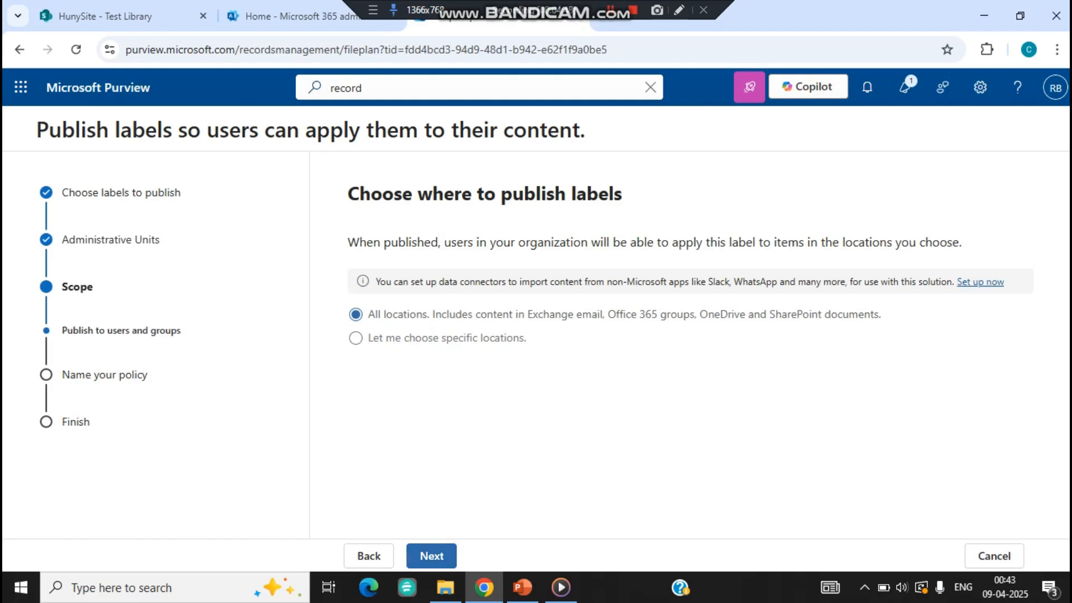
pyautogui.click(355, 338)
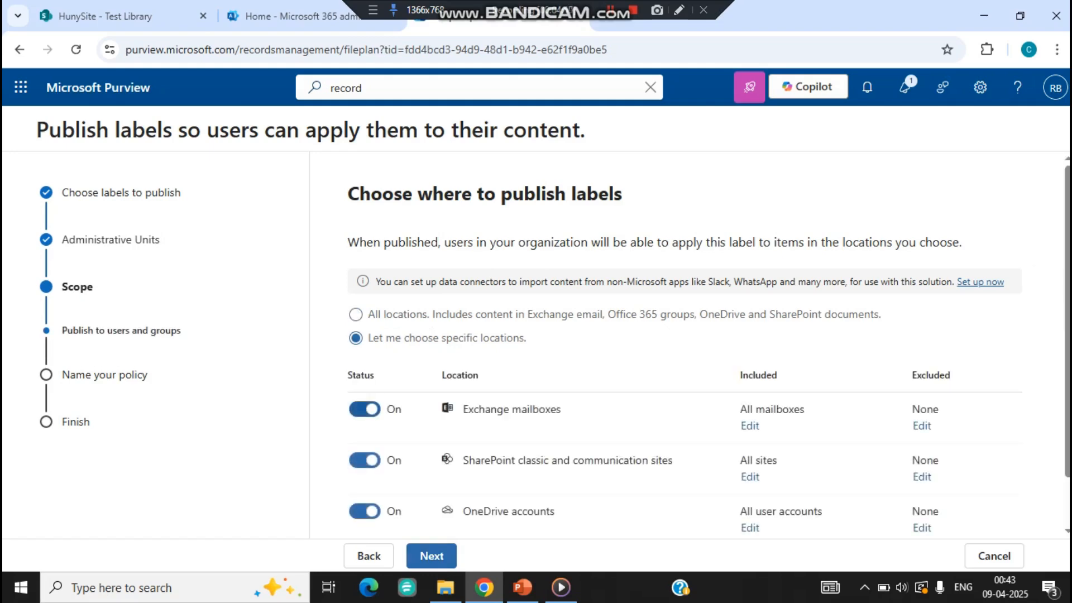
pyautogui.click(364, 410)
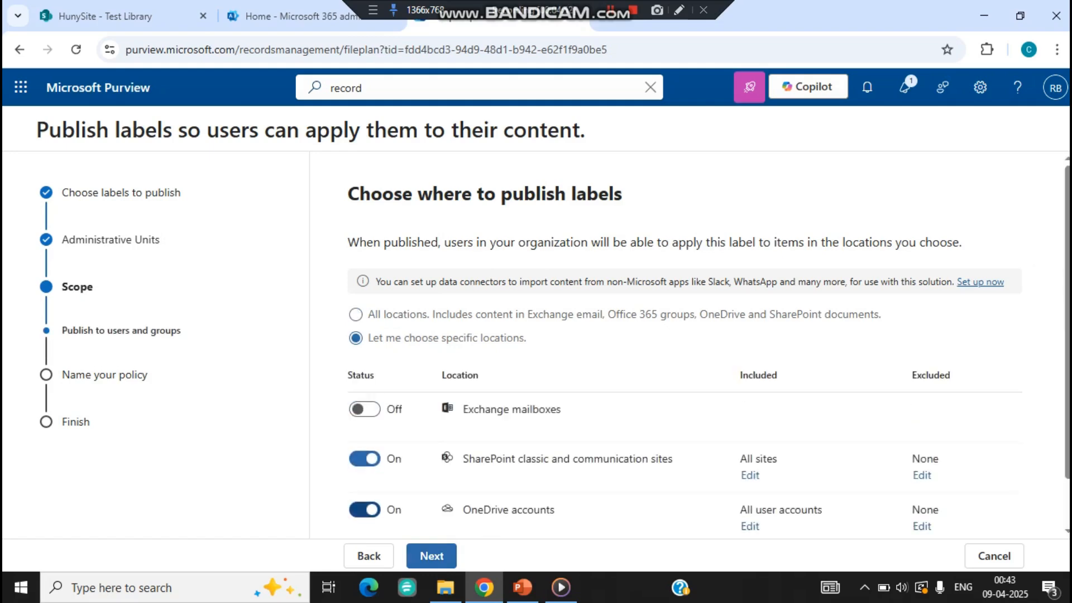
pyautogui.click(364, 510)
pyautogui.scroll(-1, 709, 352)
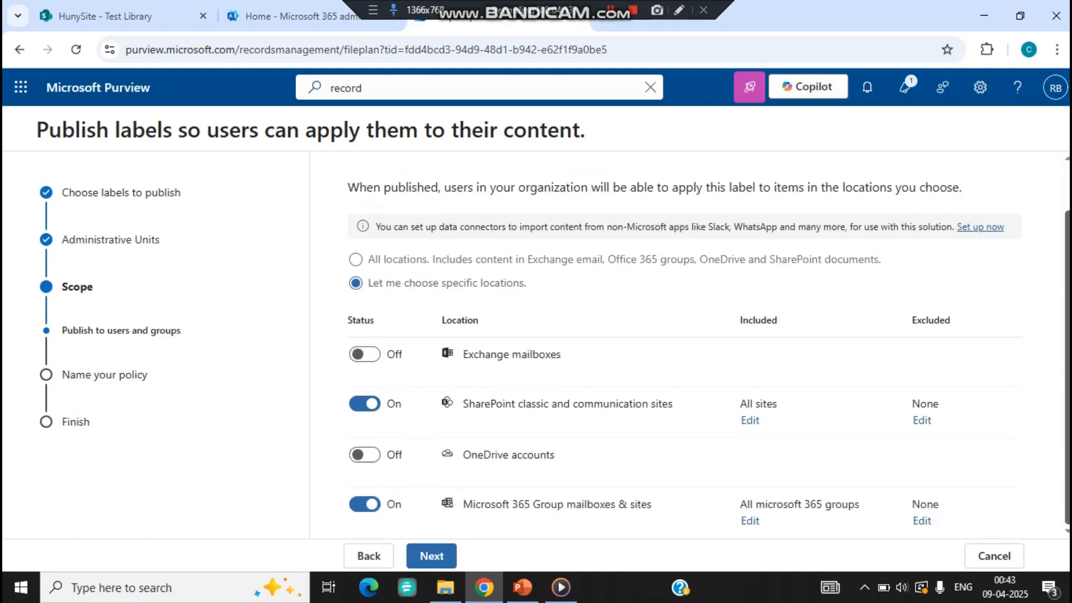
pyautogui.click(364, 505)
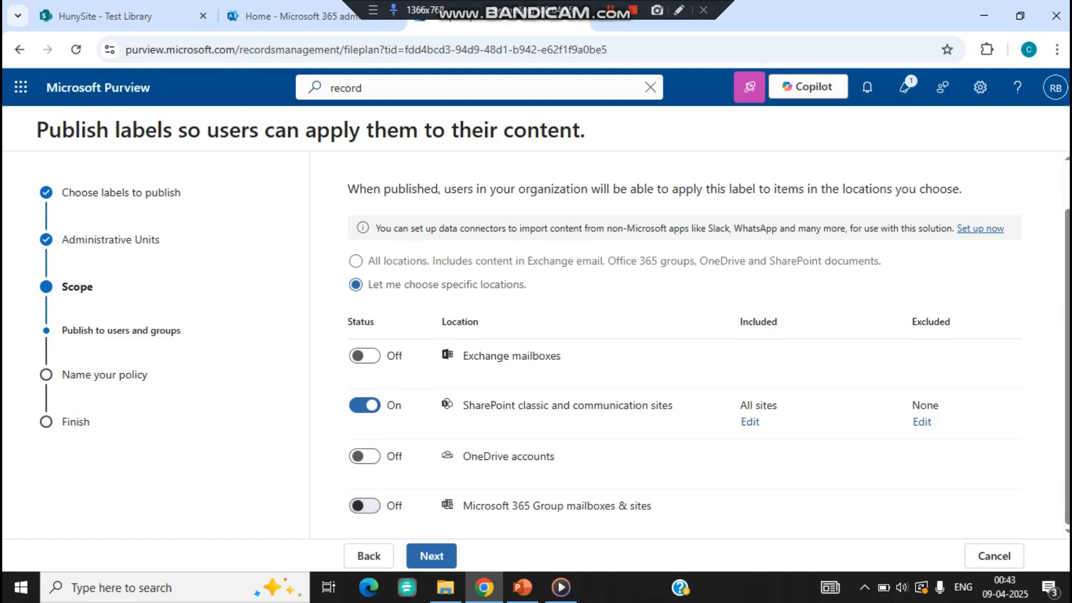
pyautogui.click(432, 556)
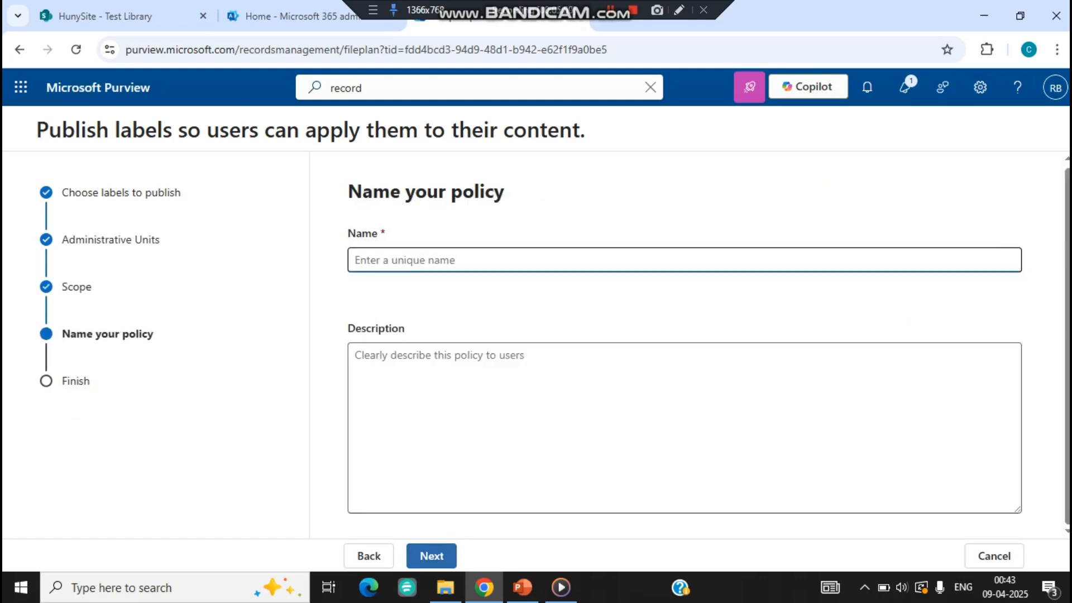
# Name the policy Record_demo_pub, submit it and finish the publishing wizard
pyautogui.write('Record_de')
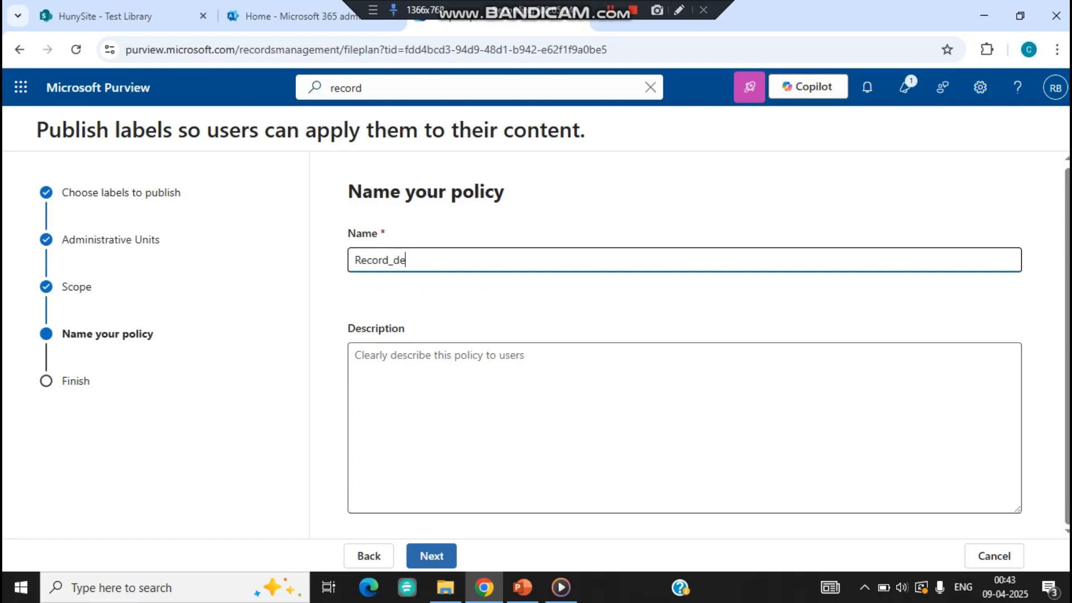
pyautogui.write('mo_pun')
pyautogui.press('BackSpace')
pyautogui.write('b')
pyautogui.click(431, 555)
pyautogui.click(431, 555)
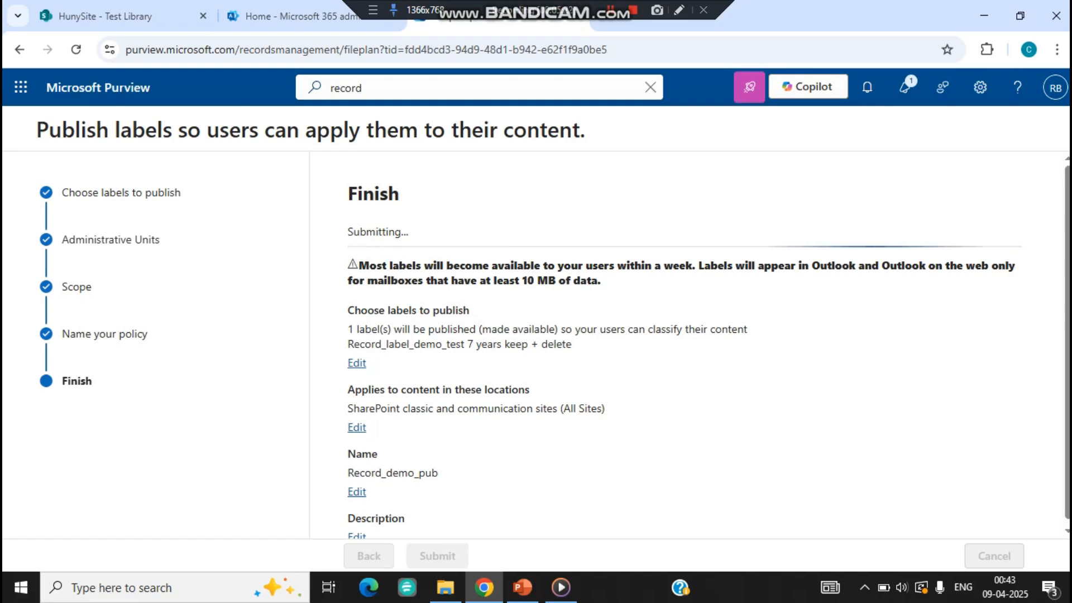
pyautogui.moveTo(521, 6); pyautogui.dragTo(763, 2)
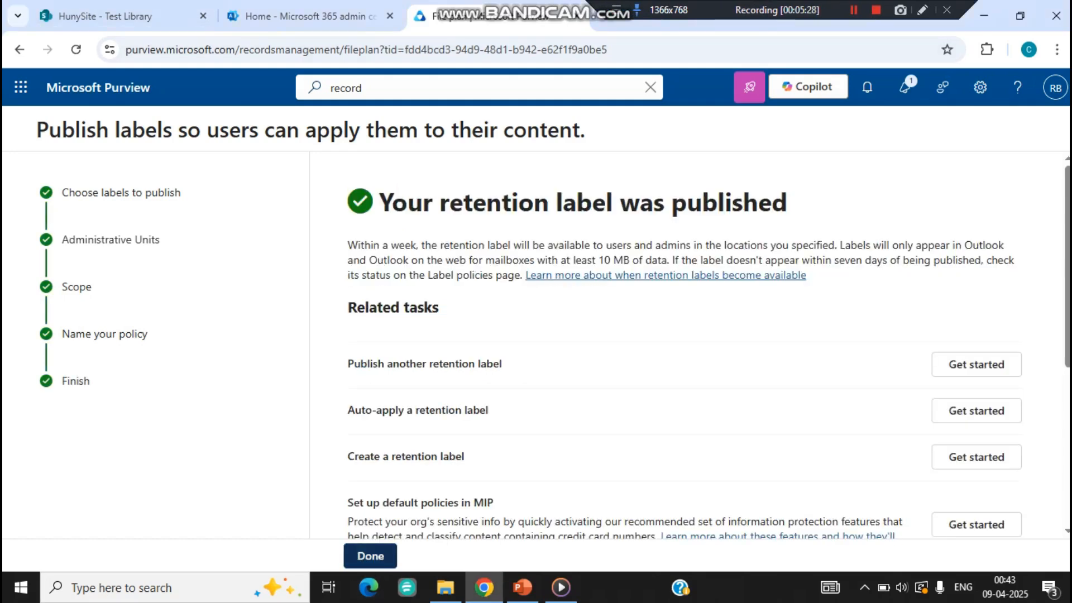
pyautogui.click(370, 556)
# Review the labels in the file plan and select the existing Record_test label
pyautogui.hotkey('ctrl', '1')
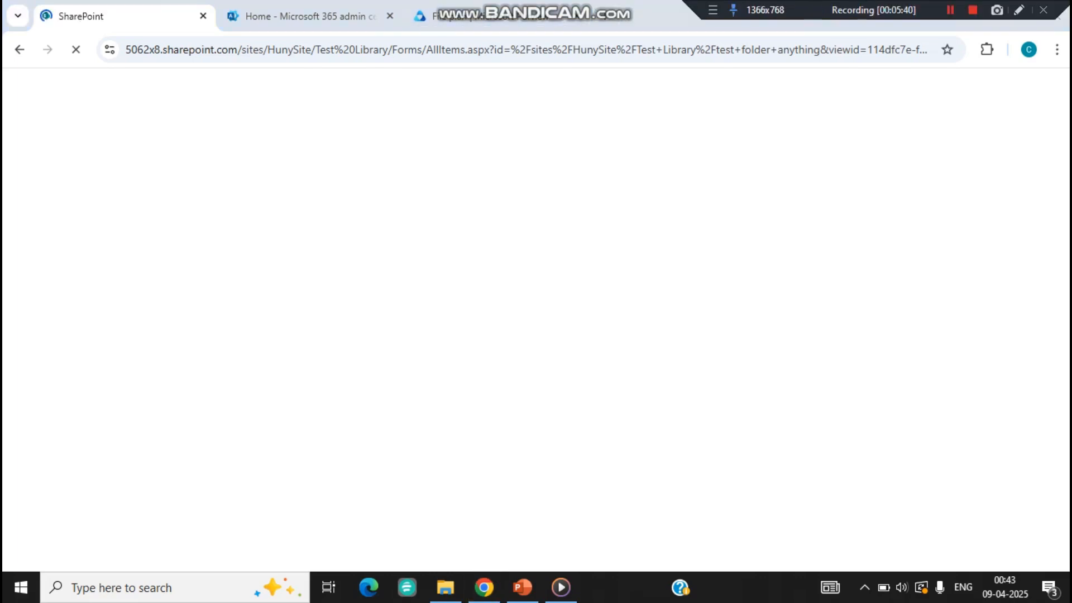
pyautogui.hotkey('ctrl', '3')
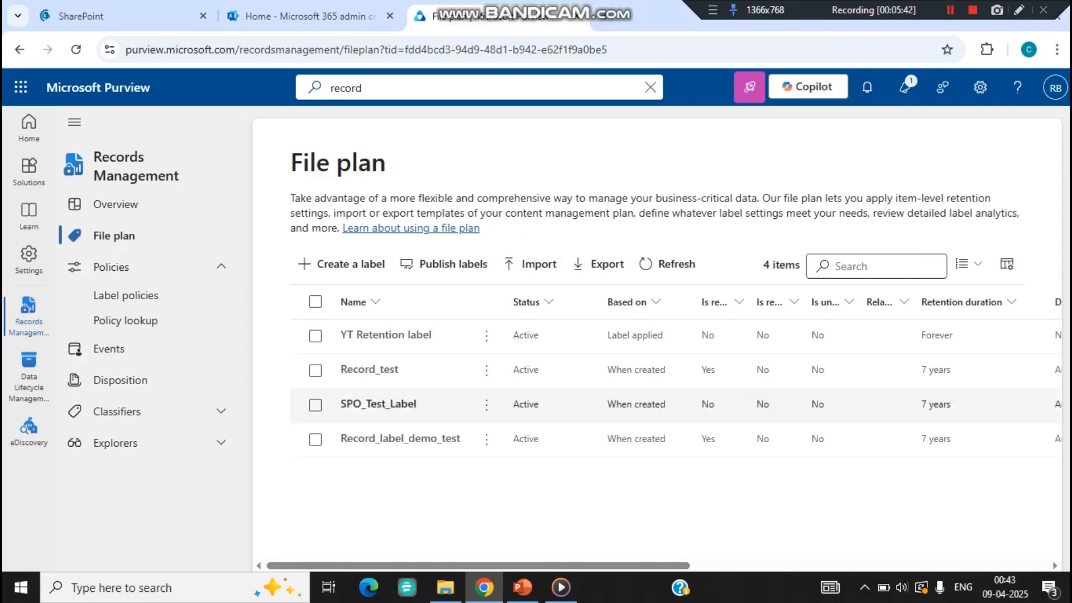
pyautogui.click(315, 370)
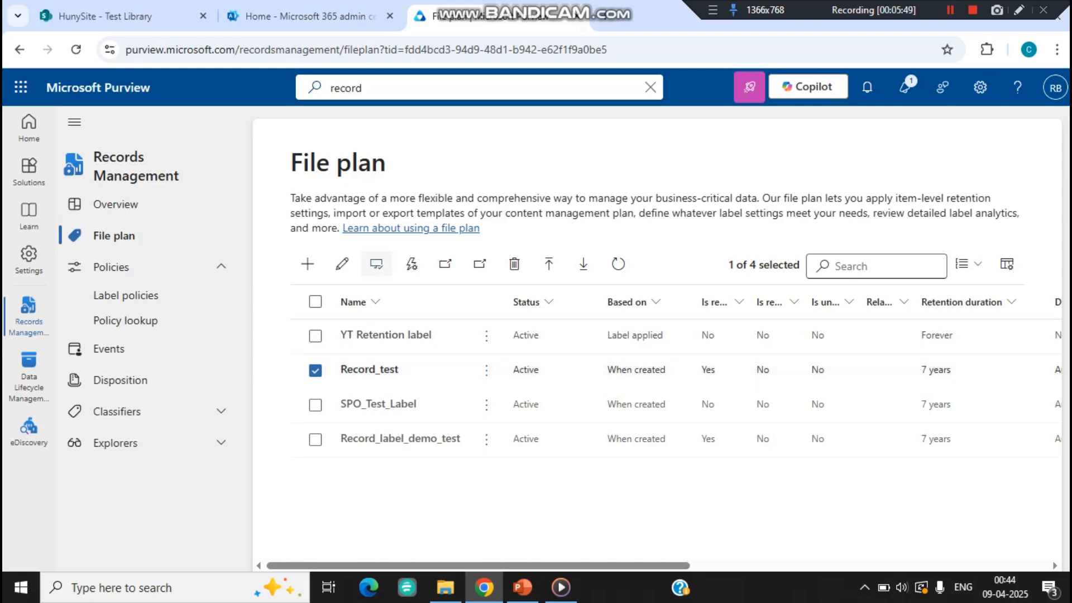
# Switch to SharePoint and create a Word document containing the text Test in the root of Test Library, closing it when saved
pyautogui.click(106, 16)
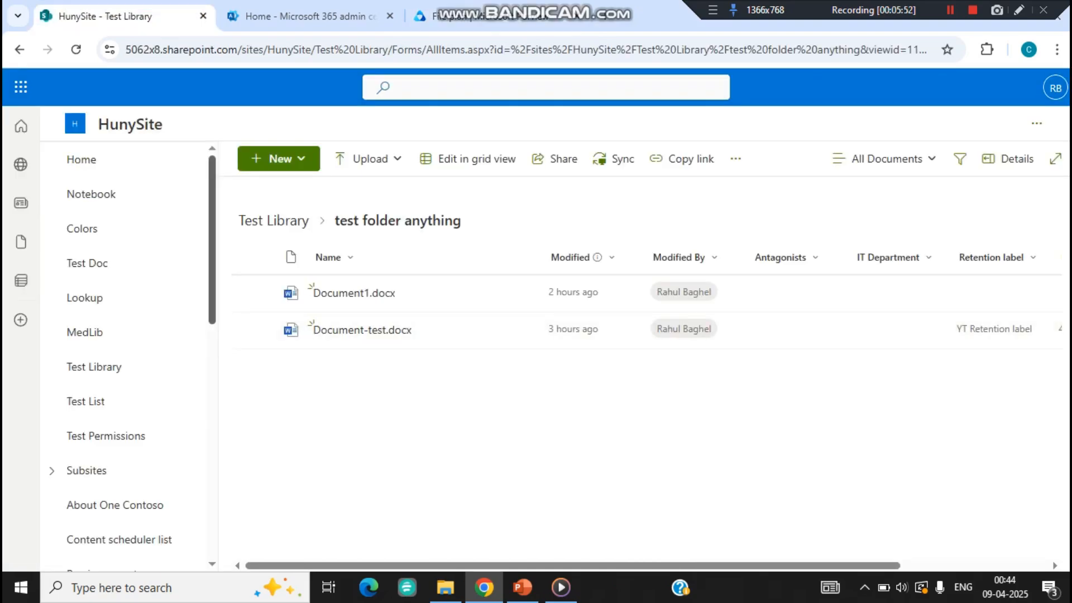
pyautogui.click(94, 366)
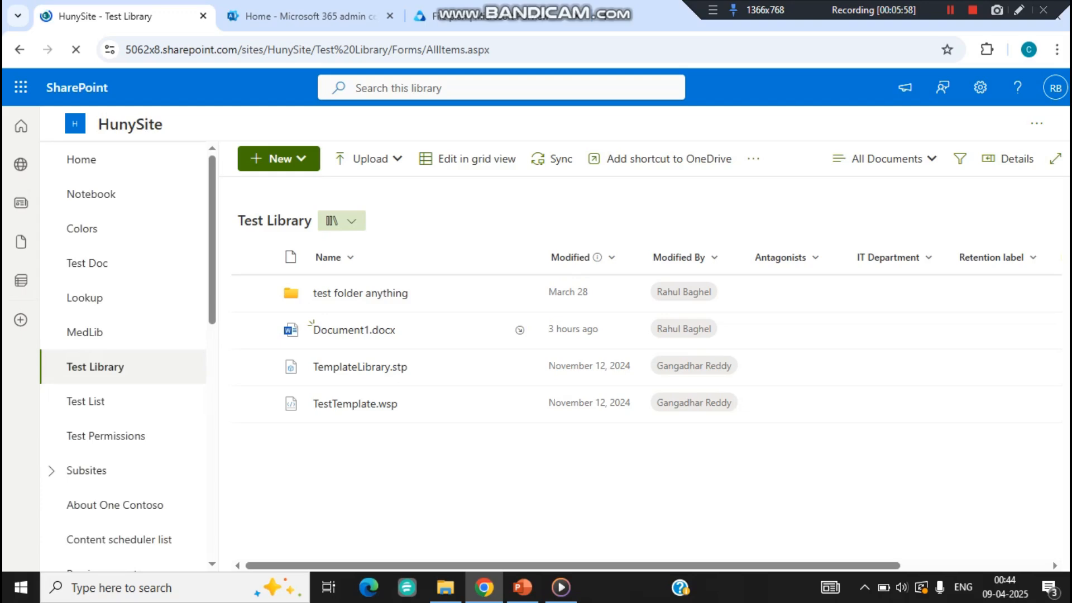
pyautogui.click(279, 159)
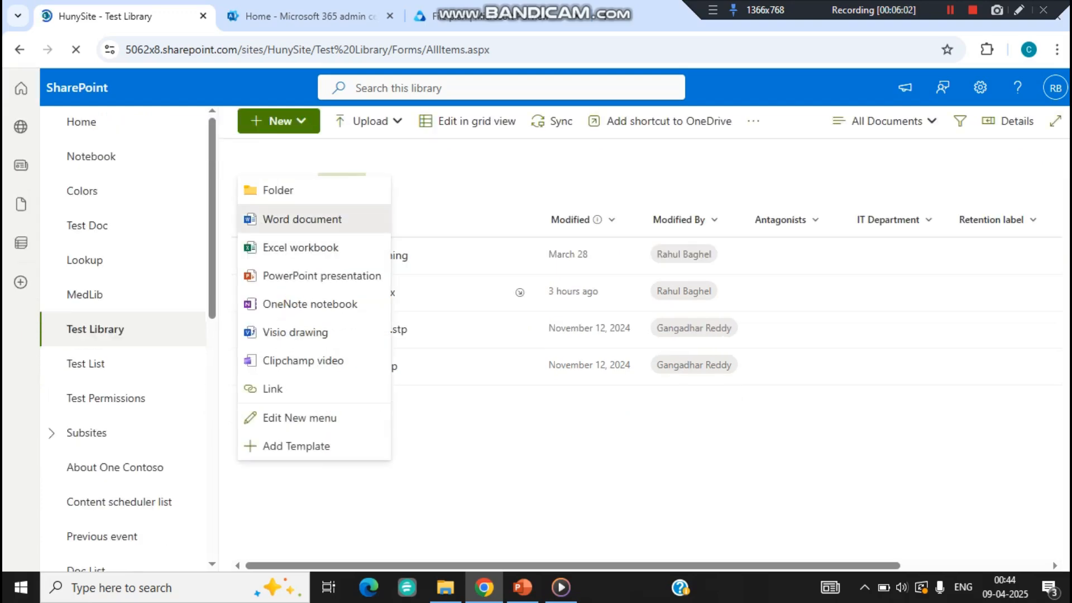
pyautogui.click(302, 219)
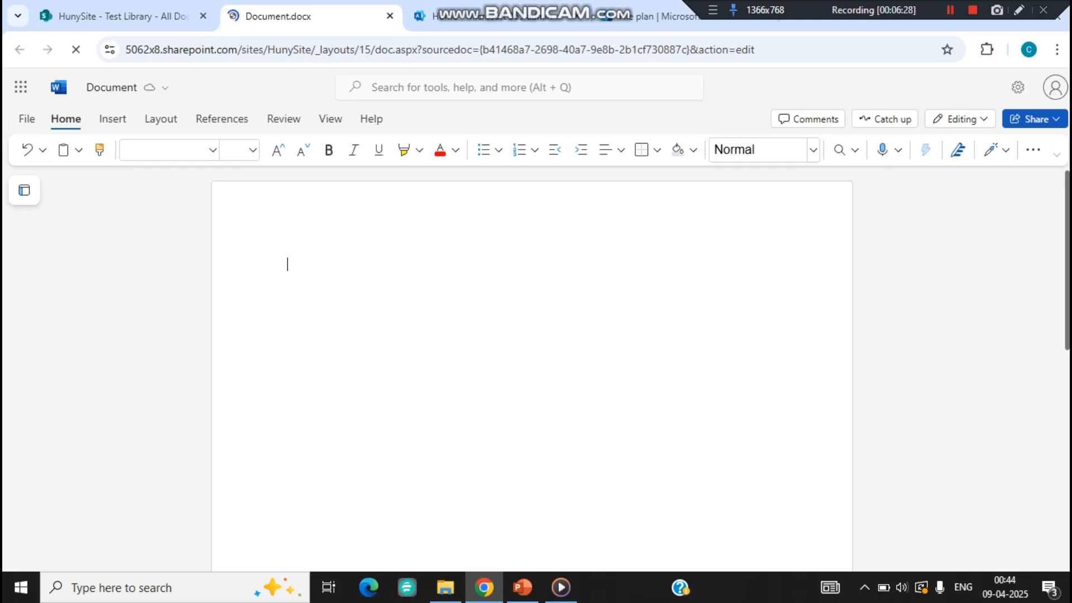
pyautogui.write('Test')
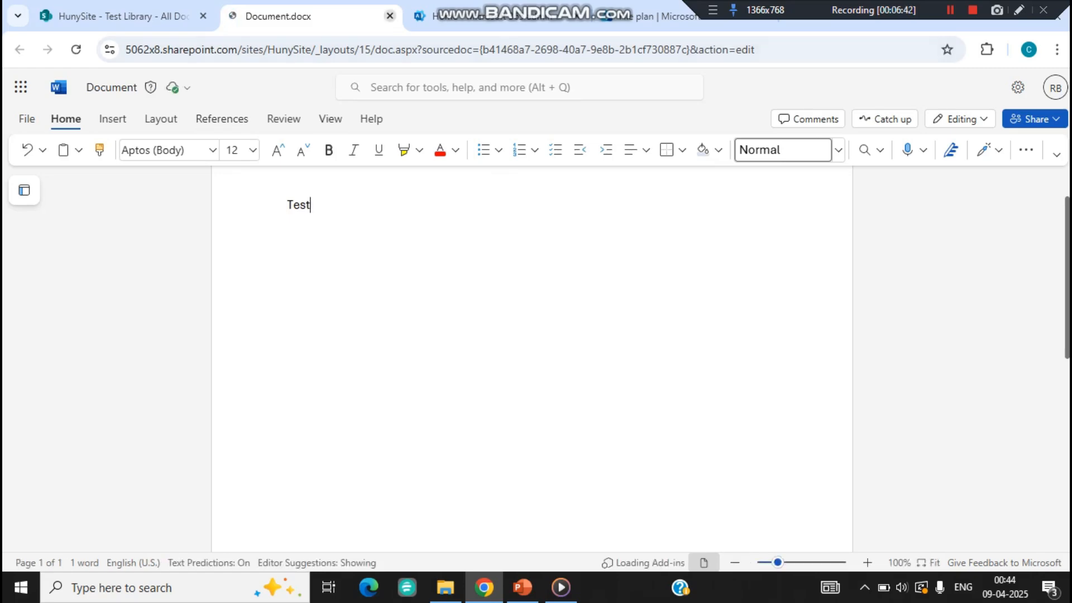
pyautogui.hotkey('ctrl', 'w')
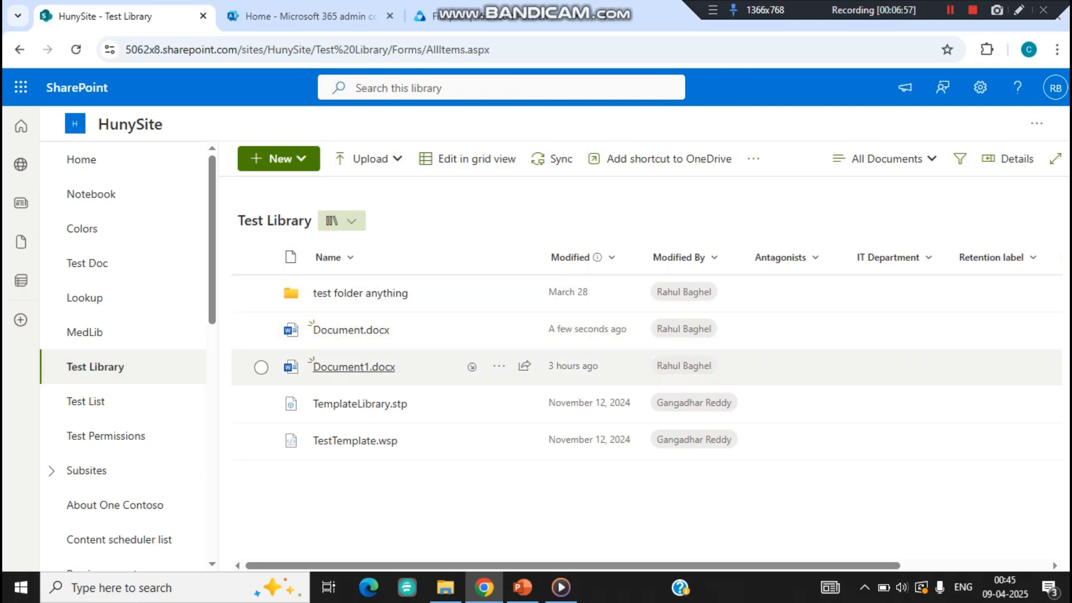
# Apply the Record_test retention label to Document.docx through its details, and deselect the file
pyautogui.click(261, 330)
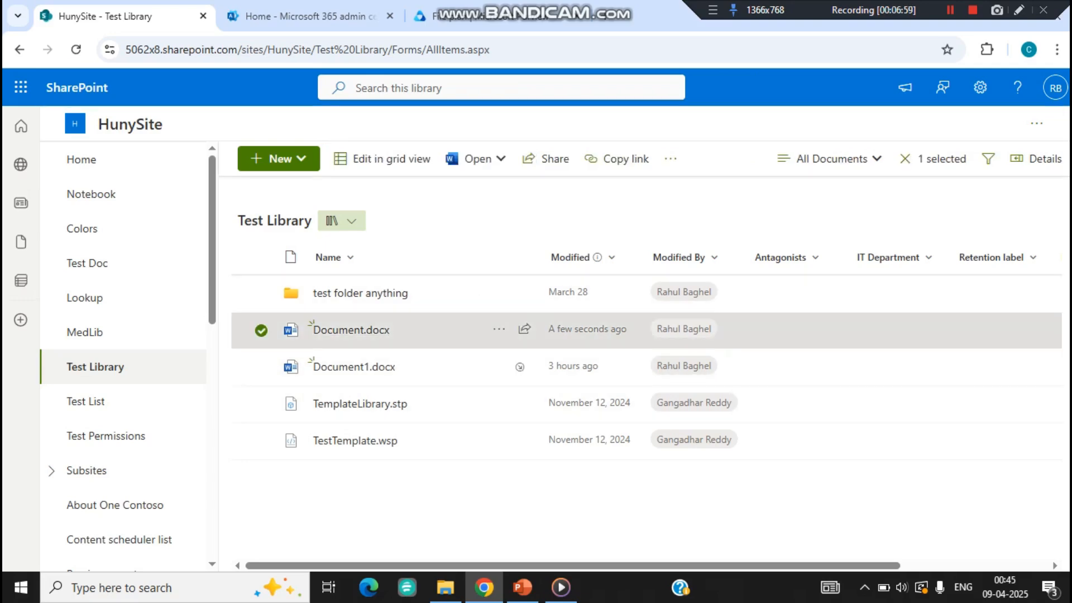
pyautogui.click(1035, 158)
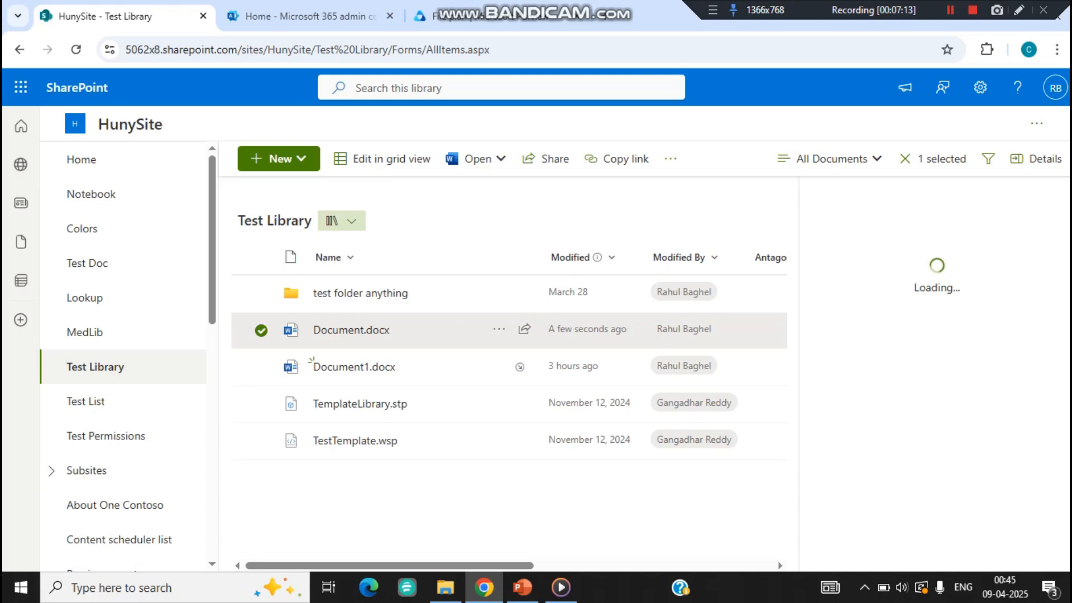
pyautogui.hotkey('shift', 'F12')
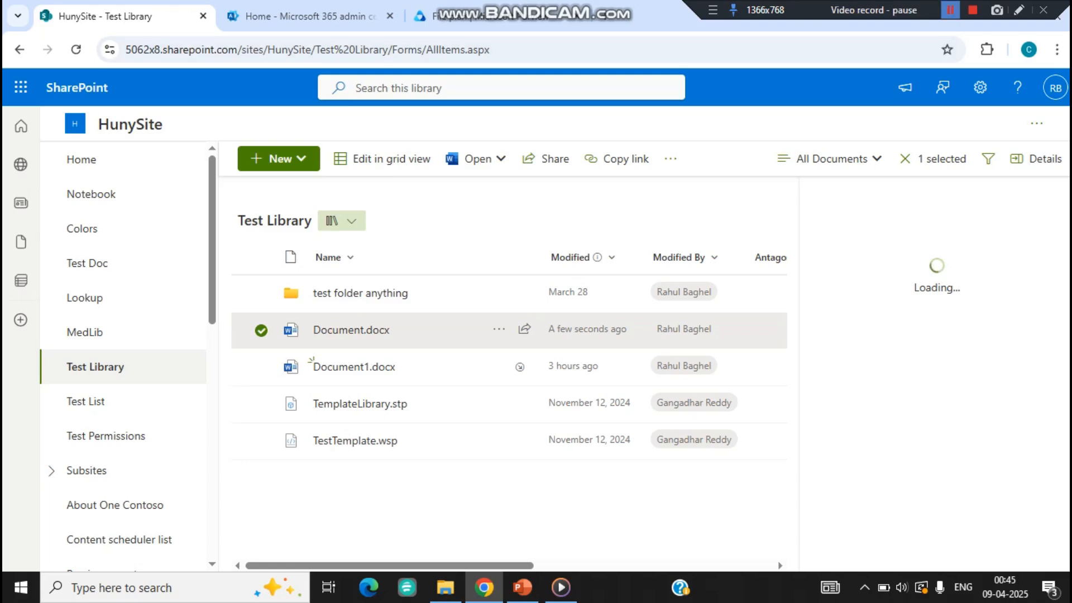
pyautogui.hotkey('shift', 'F12')
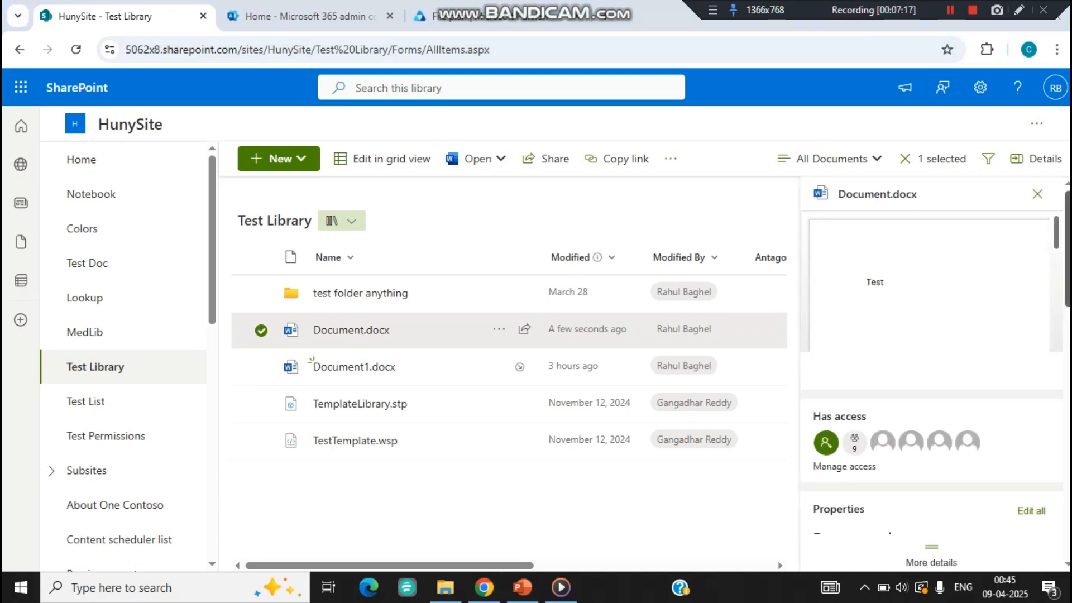
pyautogui.scroll(-10, 932, 368)
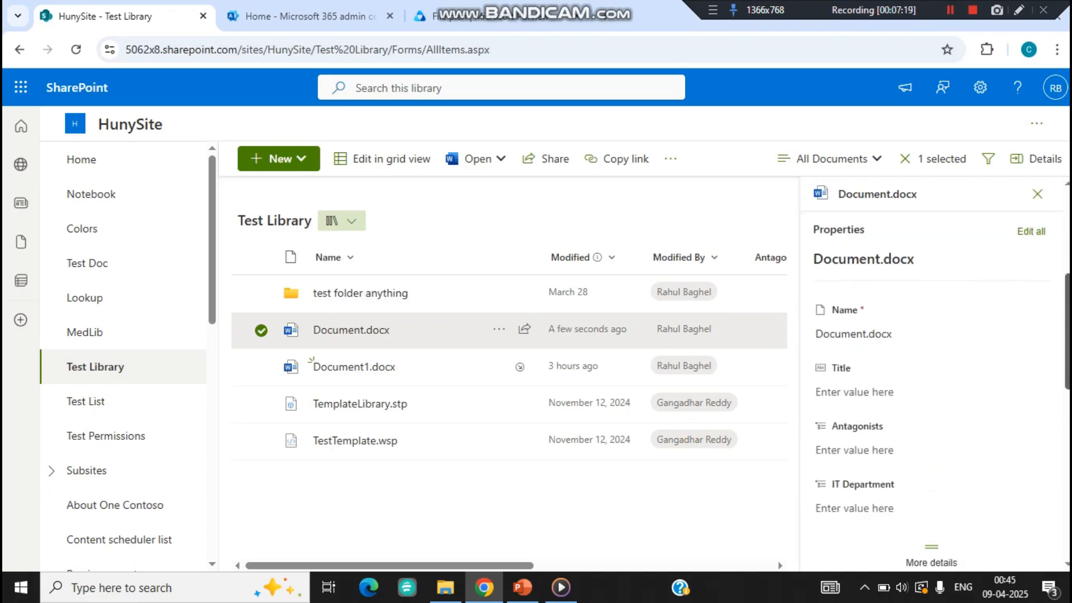
pyautogui.scroll(-4, 931, 368)
pyautogui.click(850, 329)
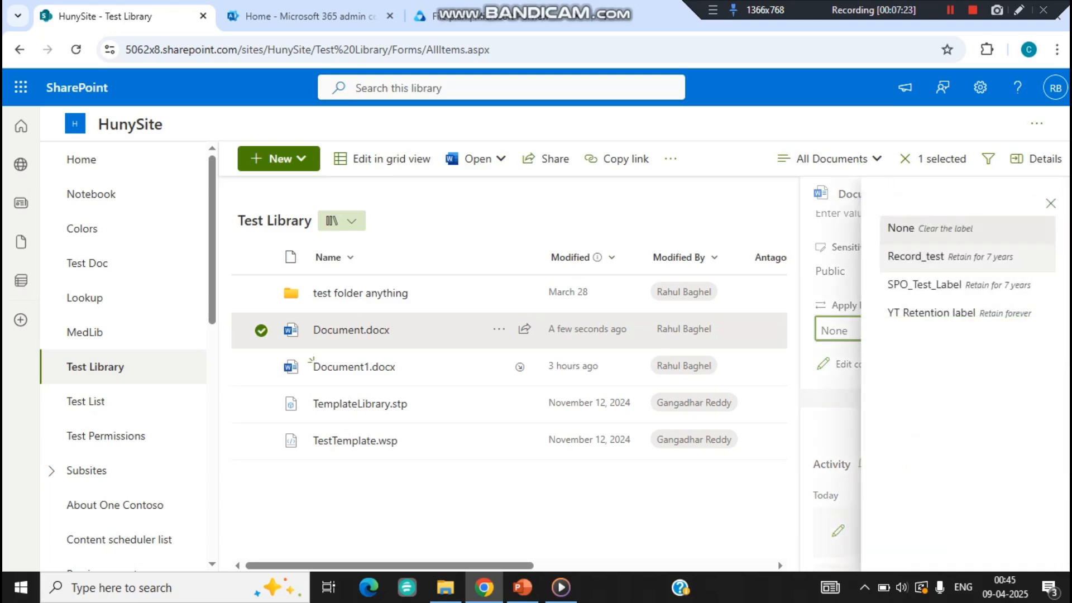
pyautogui.click(943, 256)
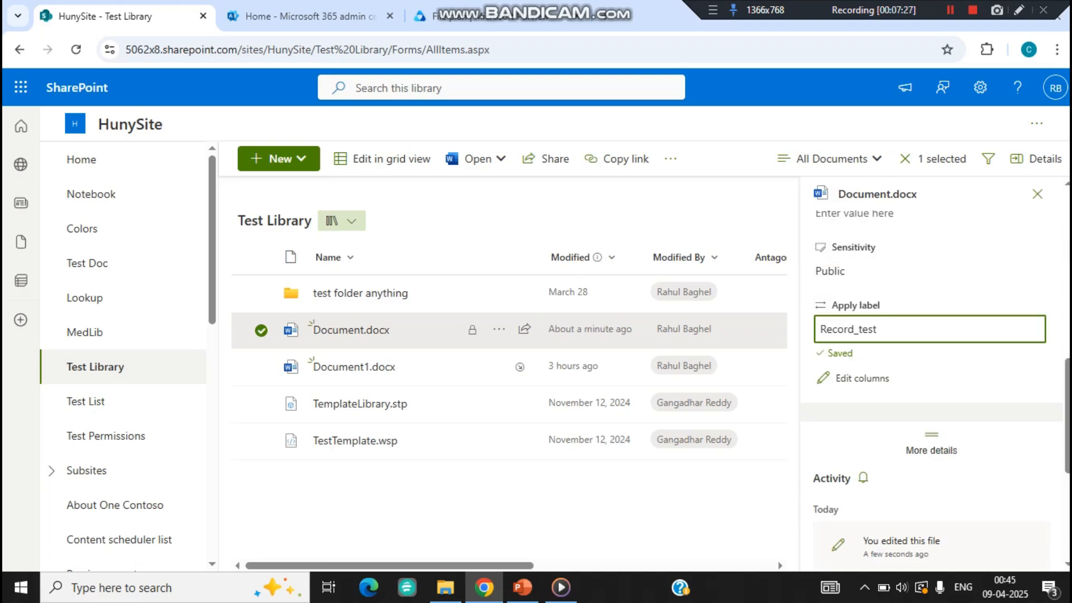
pyautogui.press('Escape')
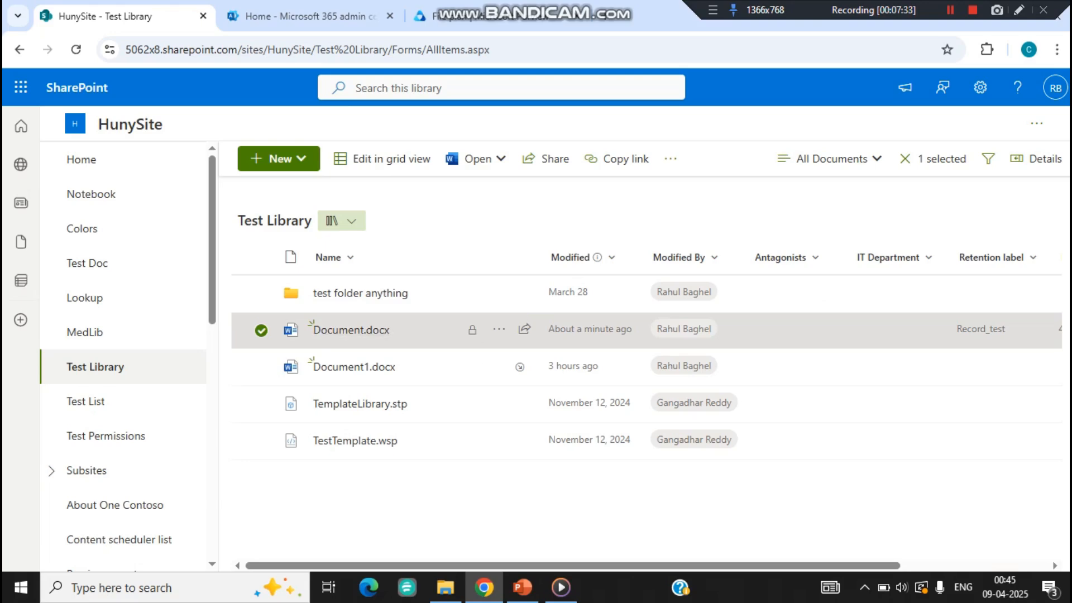
pyautogui.click(260, 330)
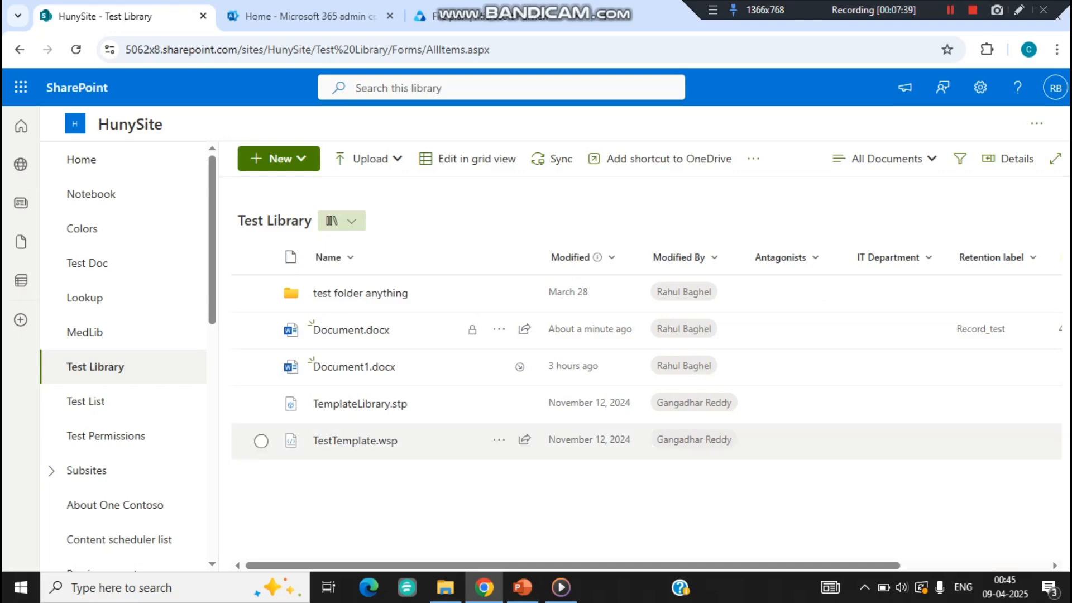
# Try to delete the record-labelled Document.docx from Test Library
pyautogui.moveTo(472, 367)
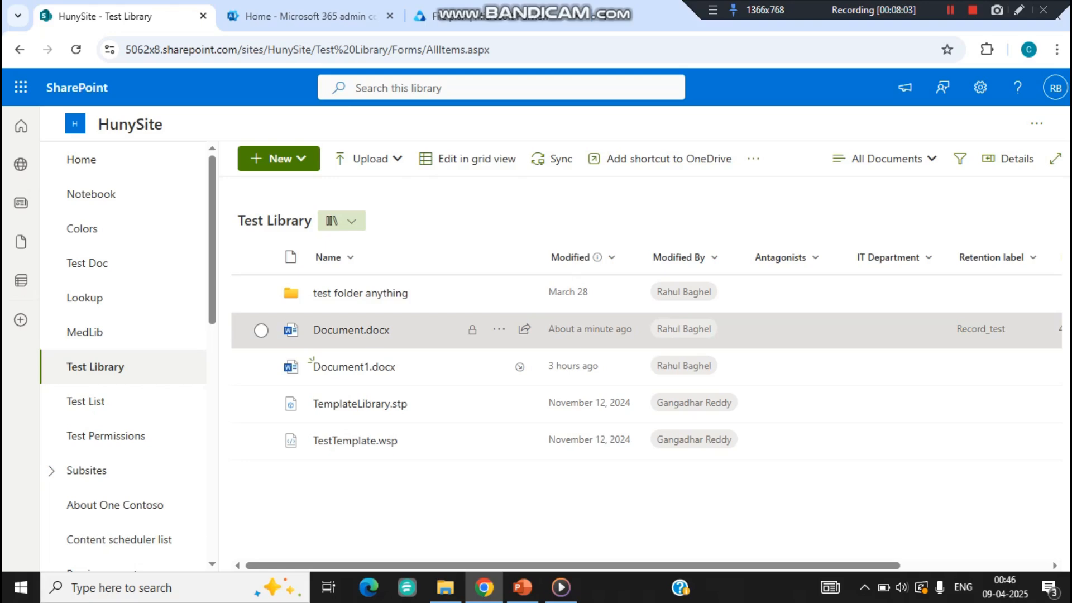
pyautogui.click(499, 329)
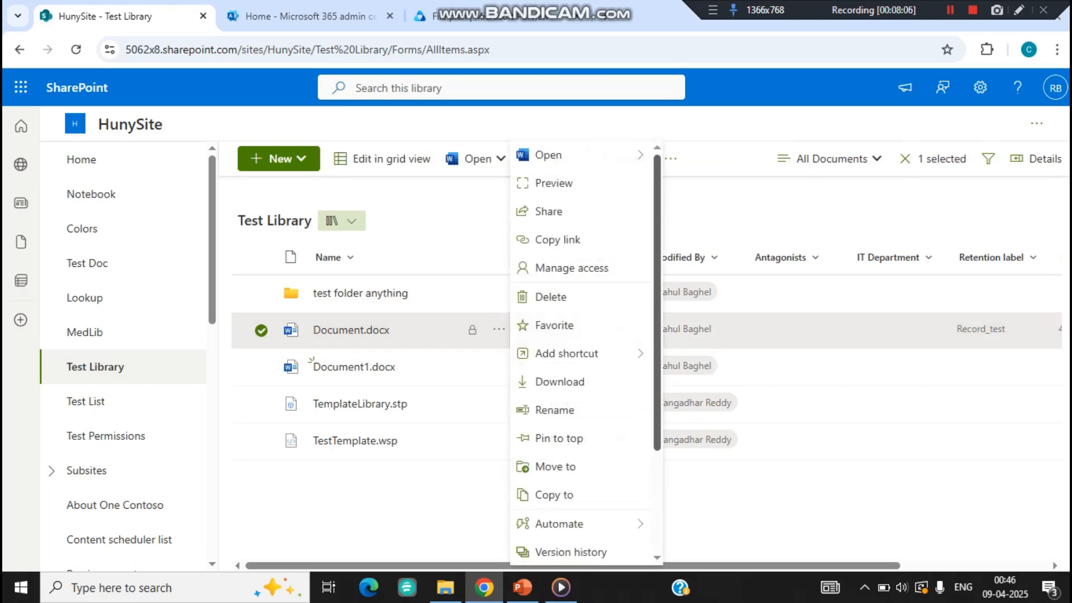
pyautogui.scroll(-3, 583, 352)
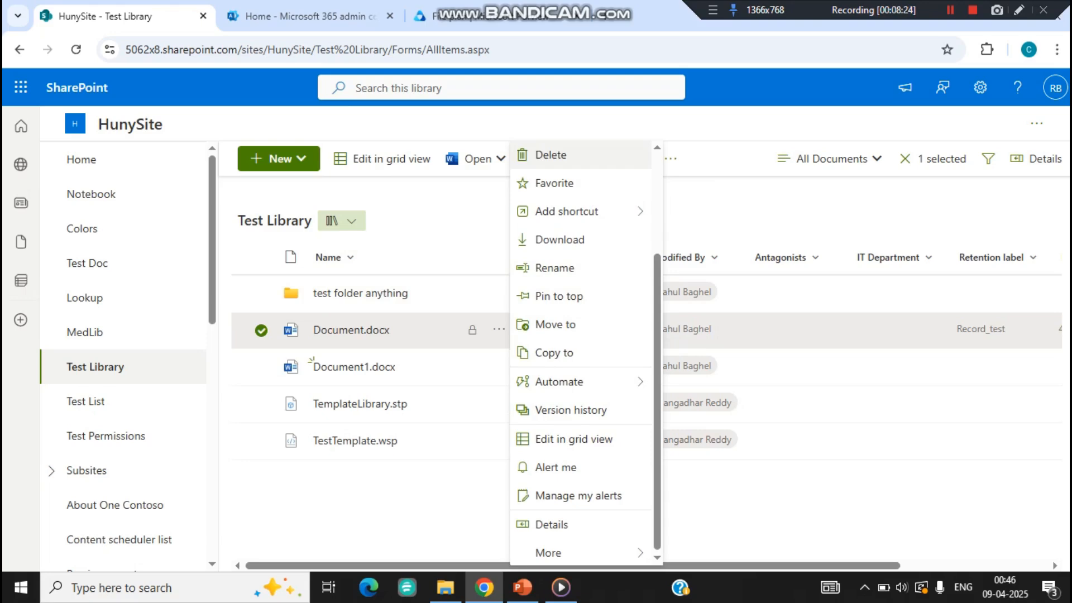
pyautogui.click(551, 155)
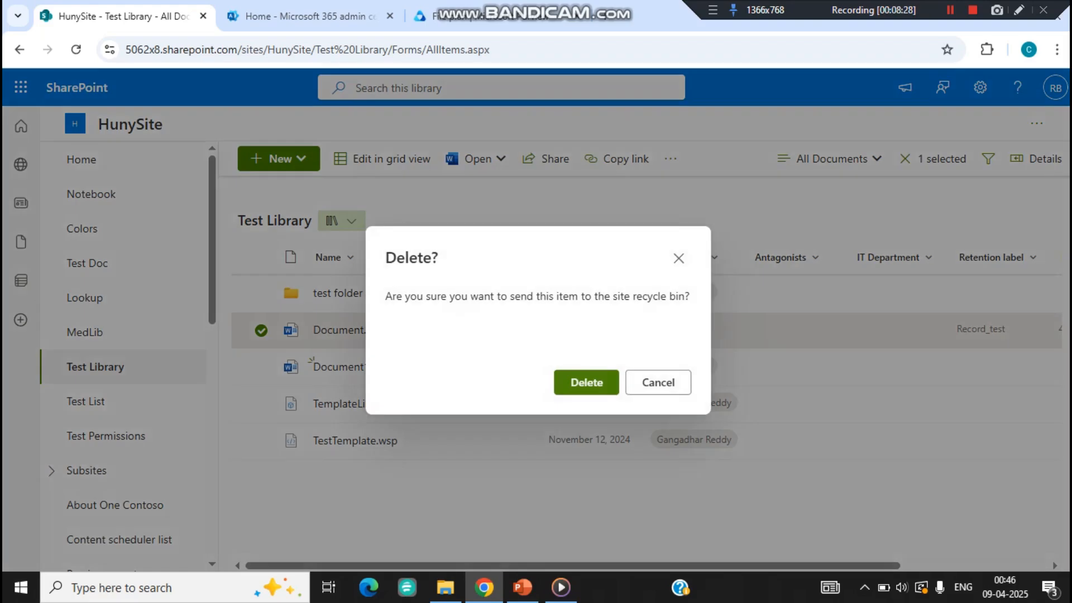
pyautogui.click(587, 382)
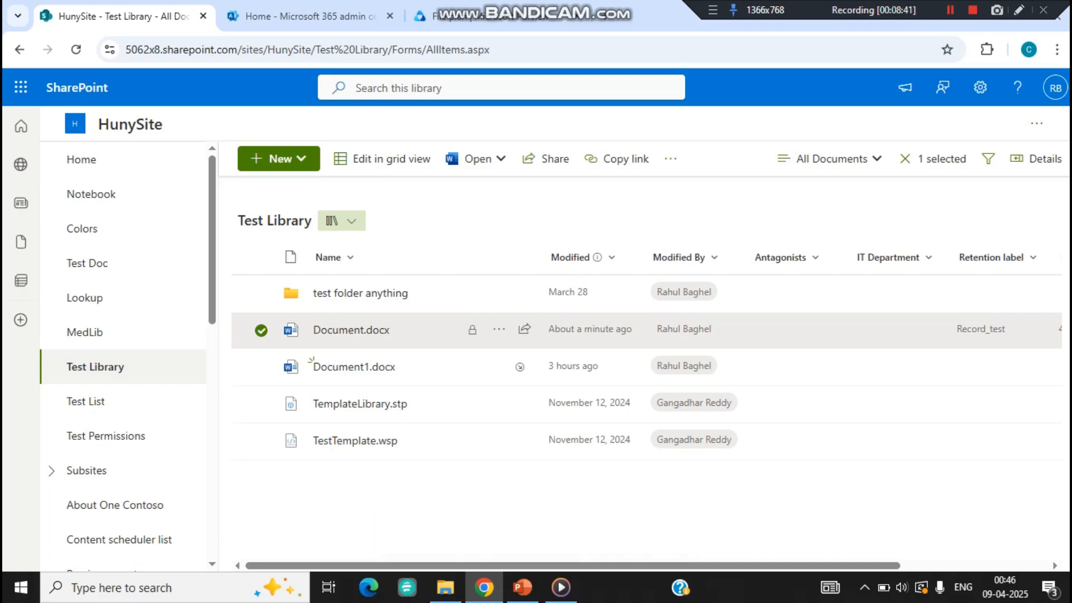
# Open Document.docx in Word to check whether its content can be edited, and close it
pyautogui.click(499, 329)
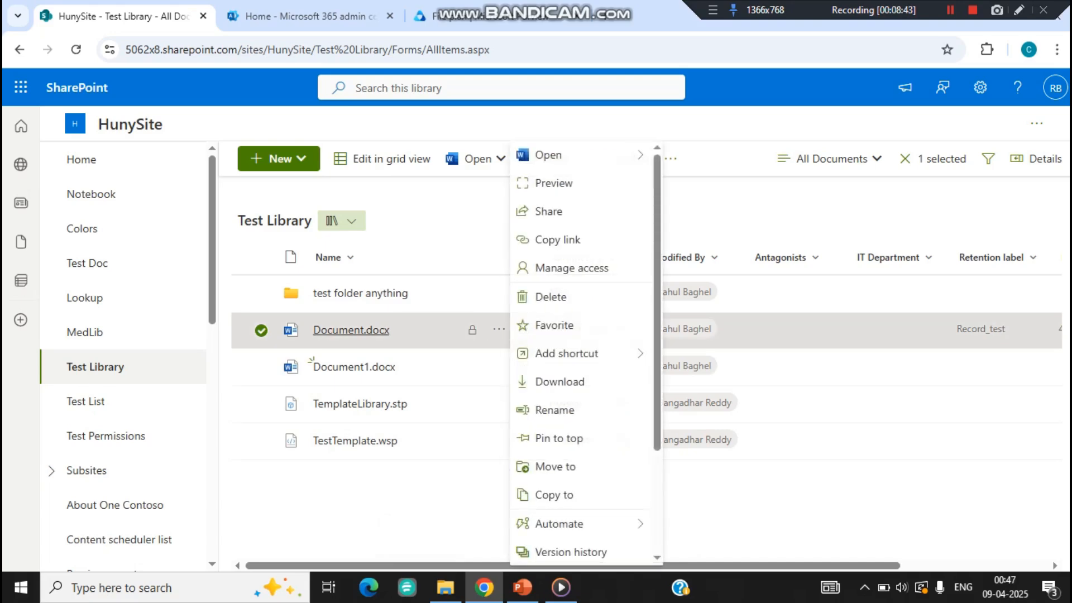
pyautogui.click(351, 329)
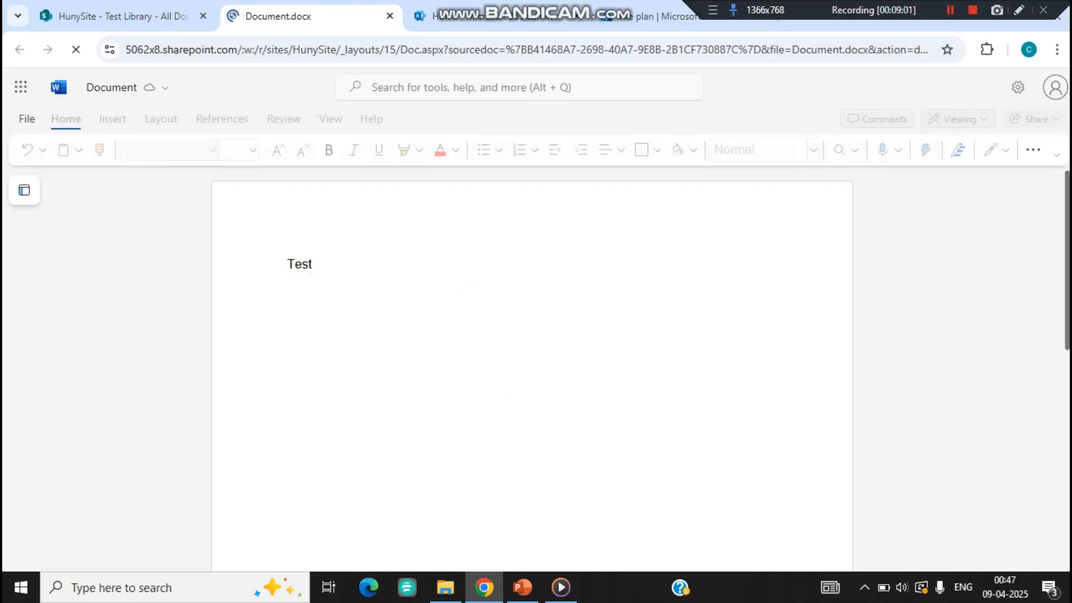
pyautogui.hotkey('ctrl', 'a')
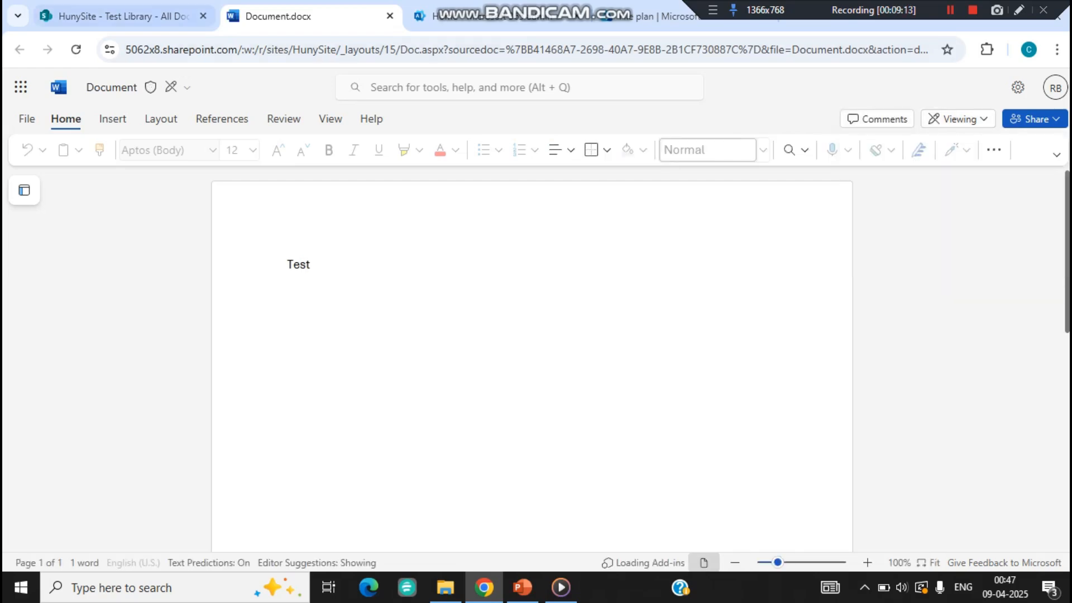
pyautogui.hotkey('ctrl', 'shift', 'Tab')
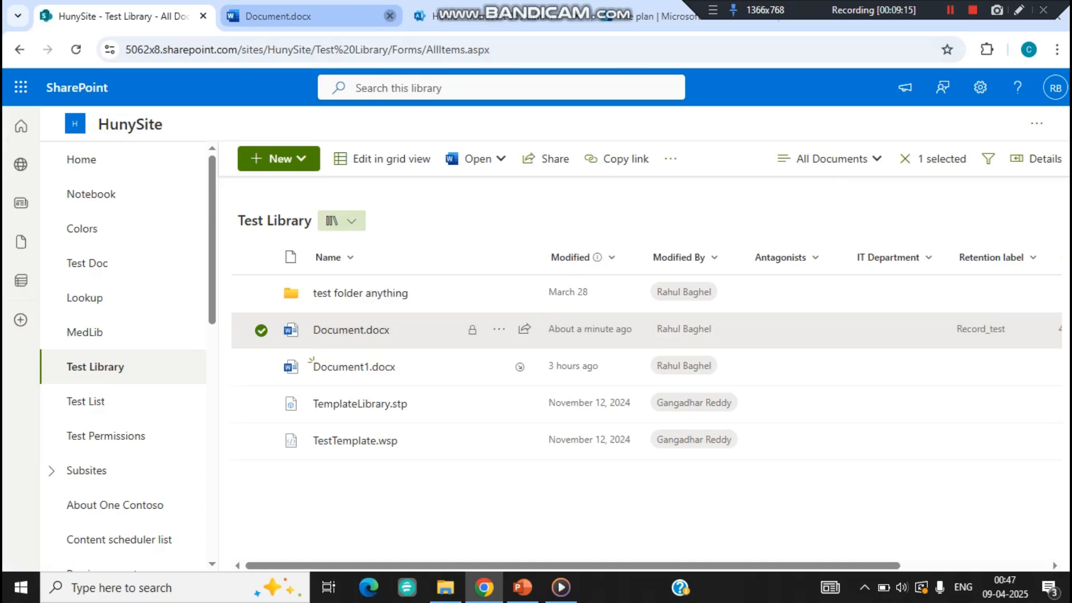
pyautogui.click(390, 15)
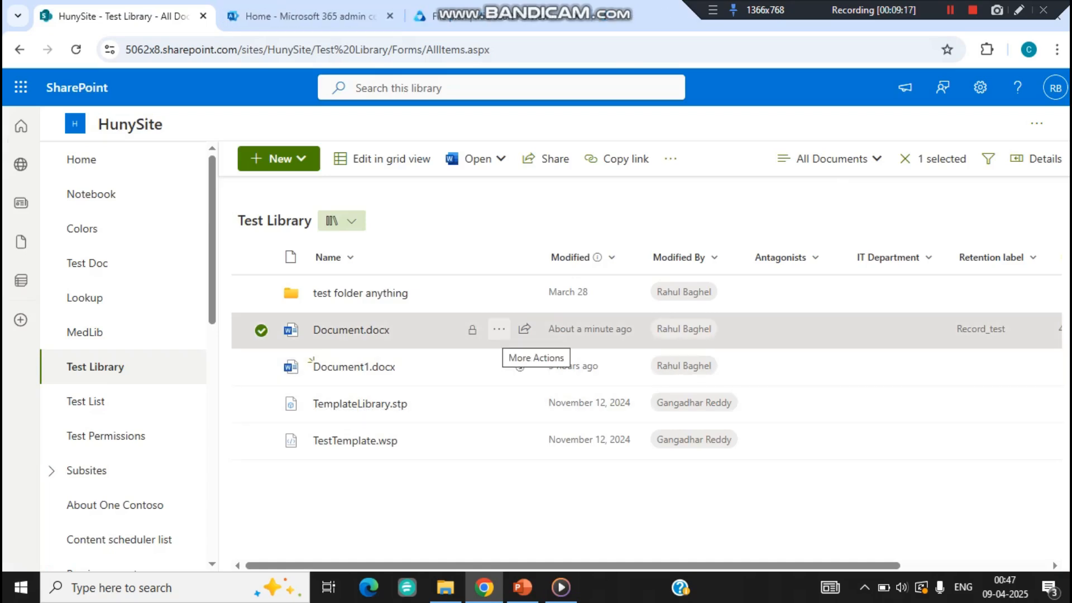